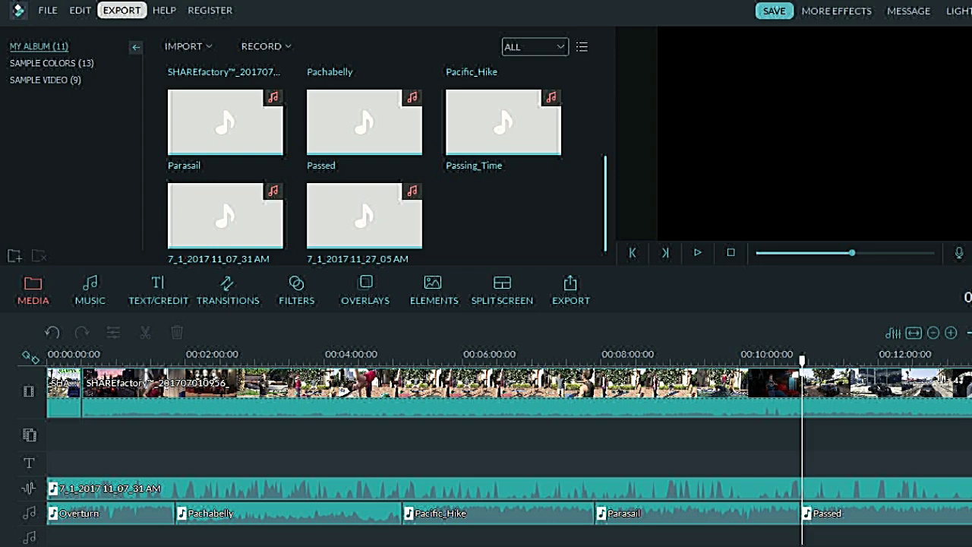
Open the Export to Device settings and close them without exporting.
{"action": "left_click", "coordinate": [122, 10]}
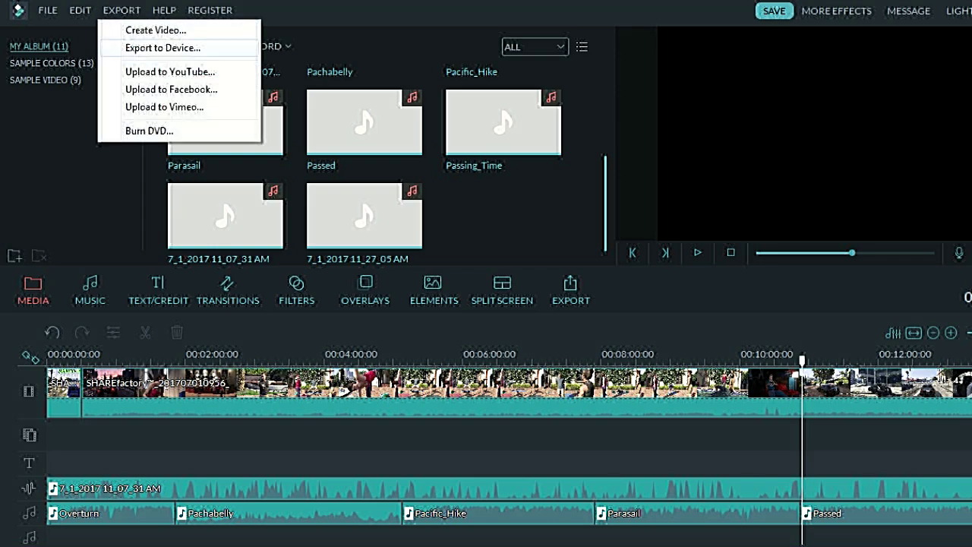
{"action": "left_click", "coordinate": [163, 47]}
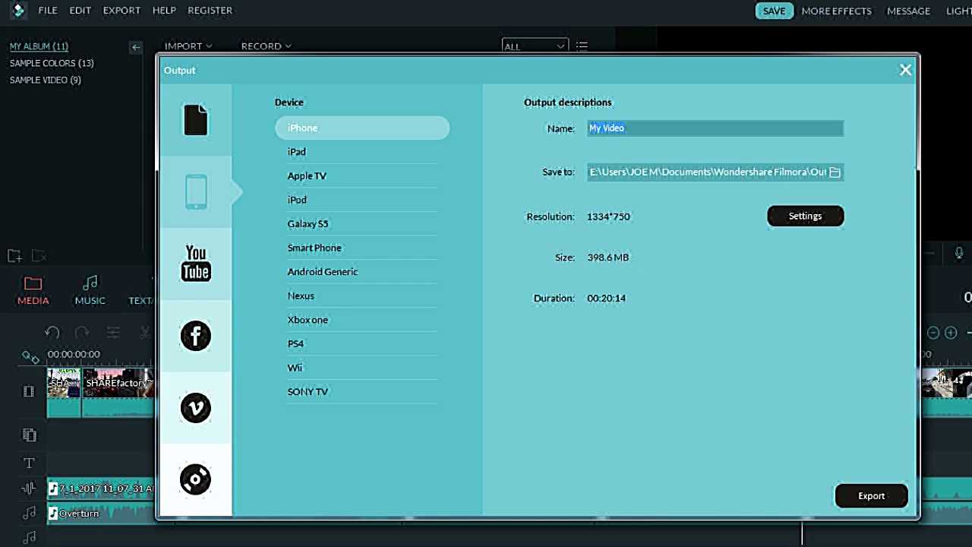
{"action": "left_click", "coordinate": [905, 69]}
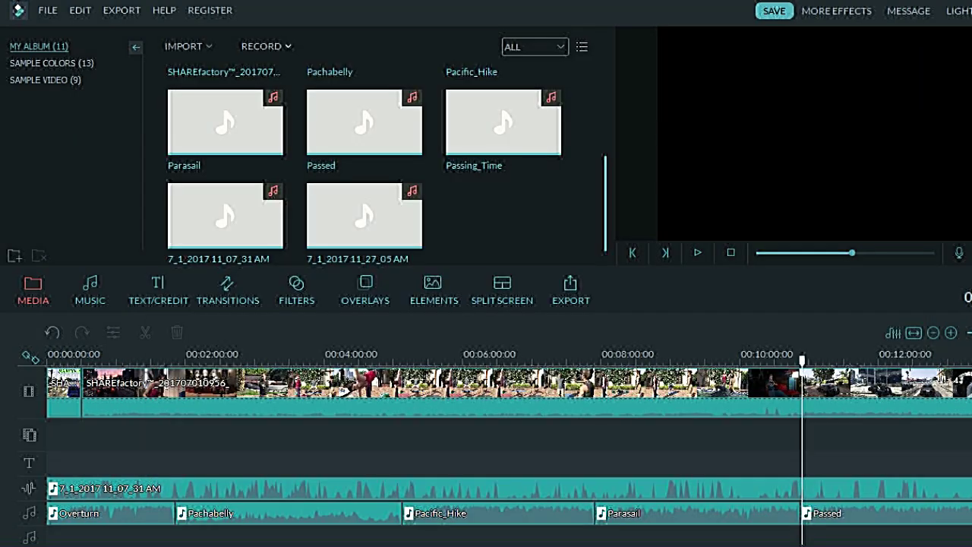
Reopen and close the device export settings, then bring up the YouTube upload form.
{"action": "left_click", "coordinate": [121, 10]}
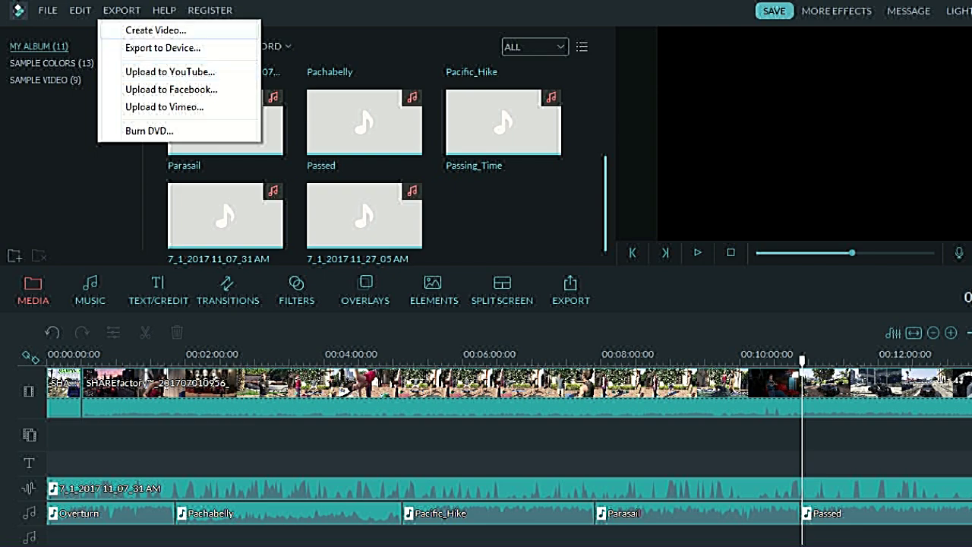
{"action": "left_click", "coordinate": [163, 47]}
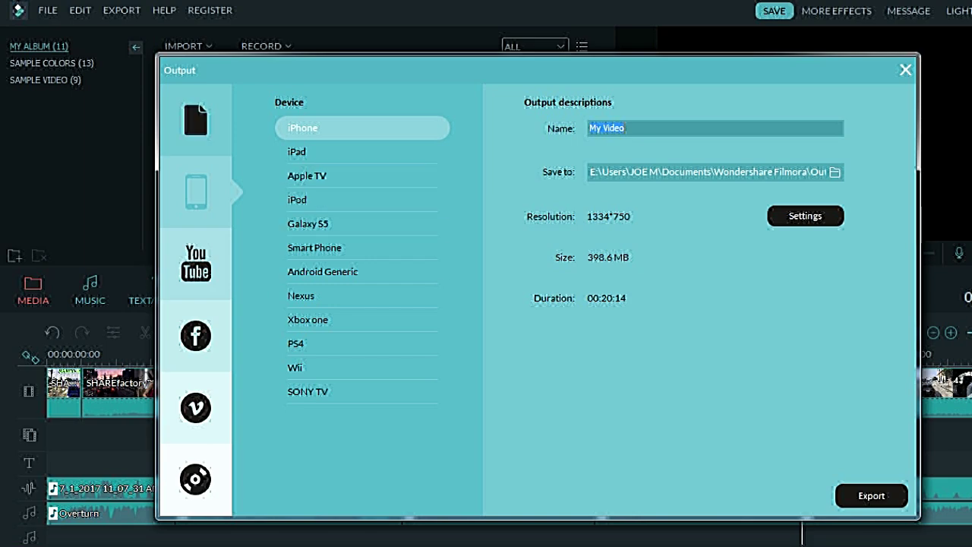
{"action": "left_click", "coordinate": [905, 69]}
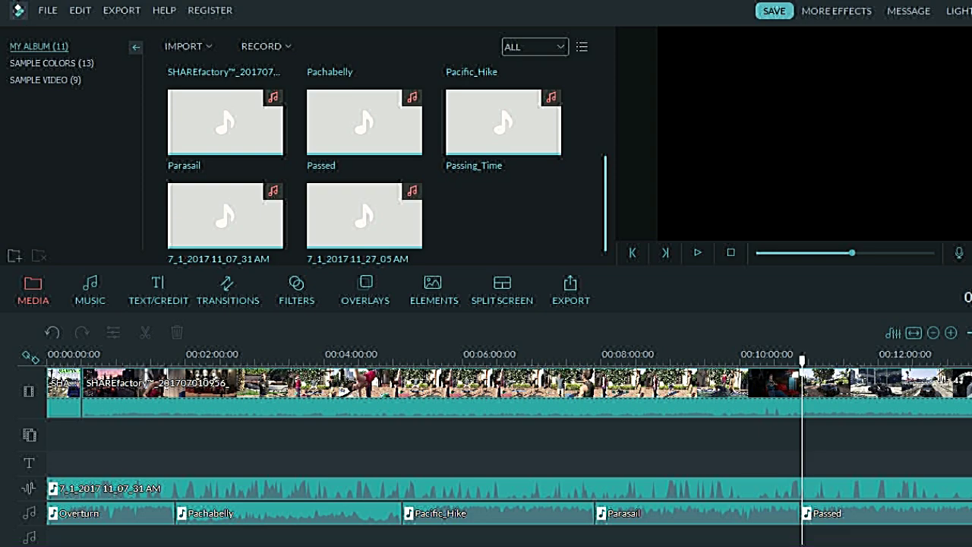
{"action": "left_click", "coordinate": [122, 9]}
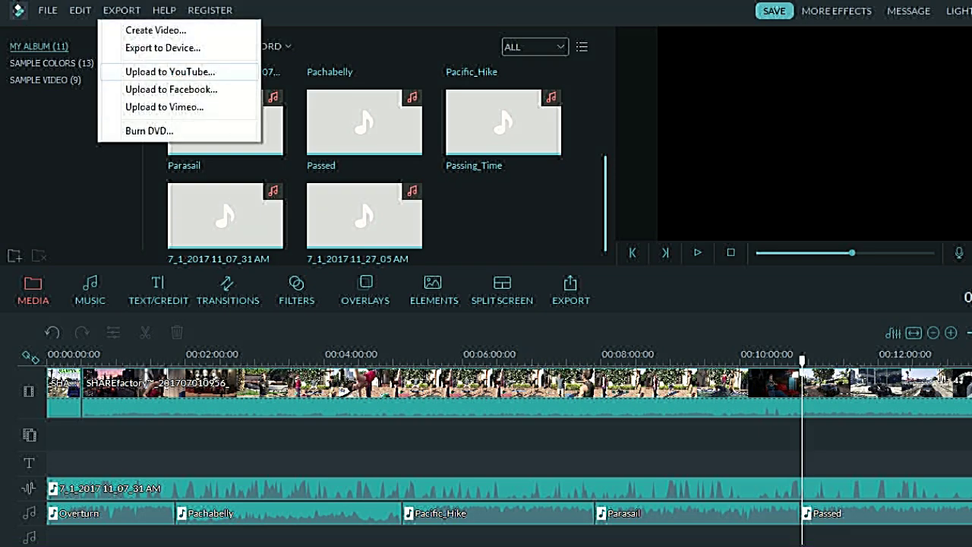
{"action": "left_click", "coordinate": [171, 71]}
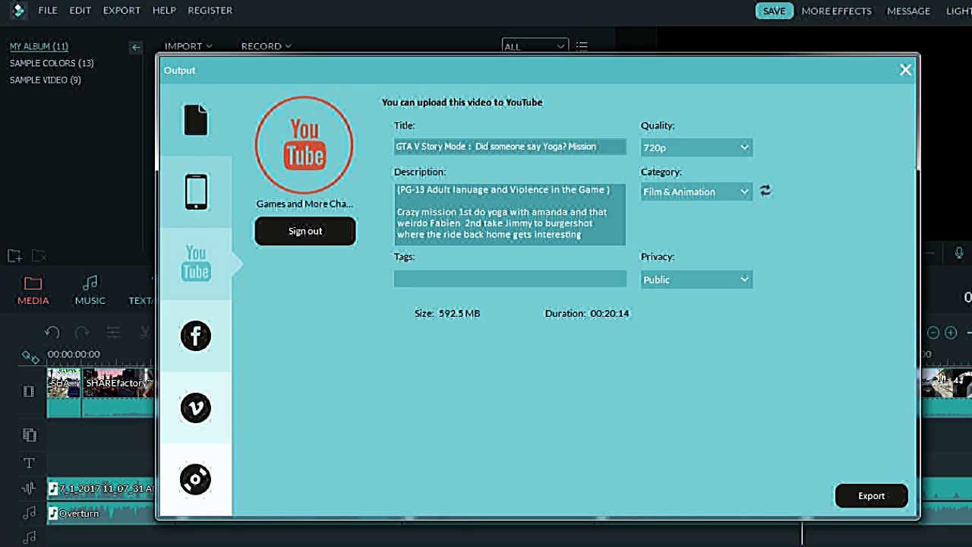
Set the YouTube video category to Gaming and start the export.
{"action": "left_click", "coordinate": [695, 191]}
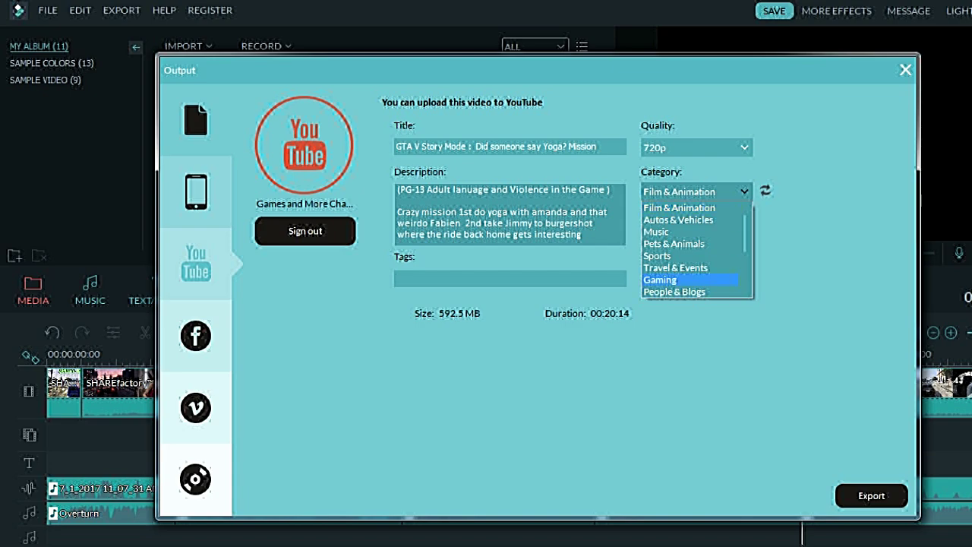
{"action": "left_click", "coordinate": [660, 280]}
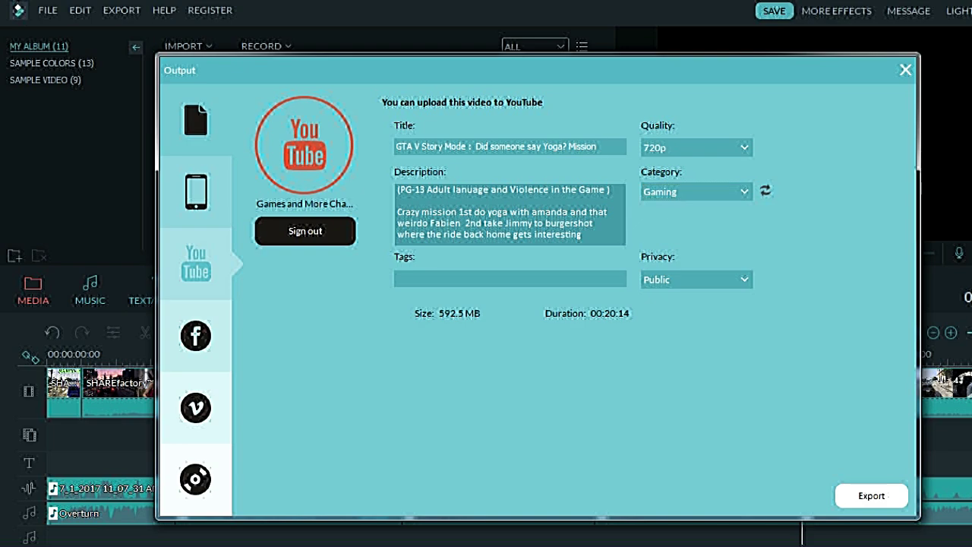
{"action": "left_click", "coordinate": [872, 496]}
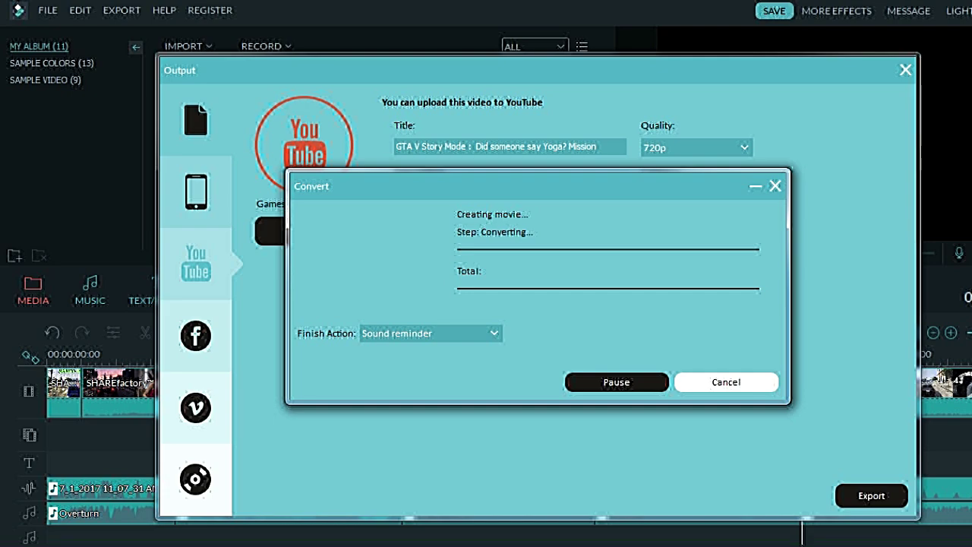
Abort the running export and close the Output dialog.
{"action": "left_click", "coordinate": [726, 381]}
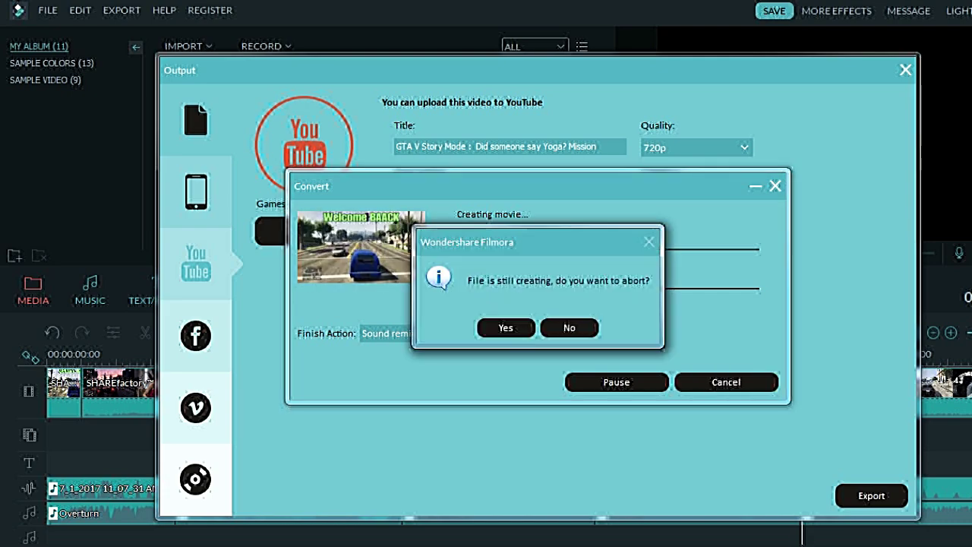
{"action": "left_click", "coordinate": [506, 327]}
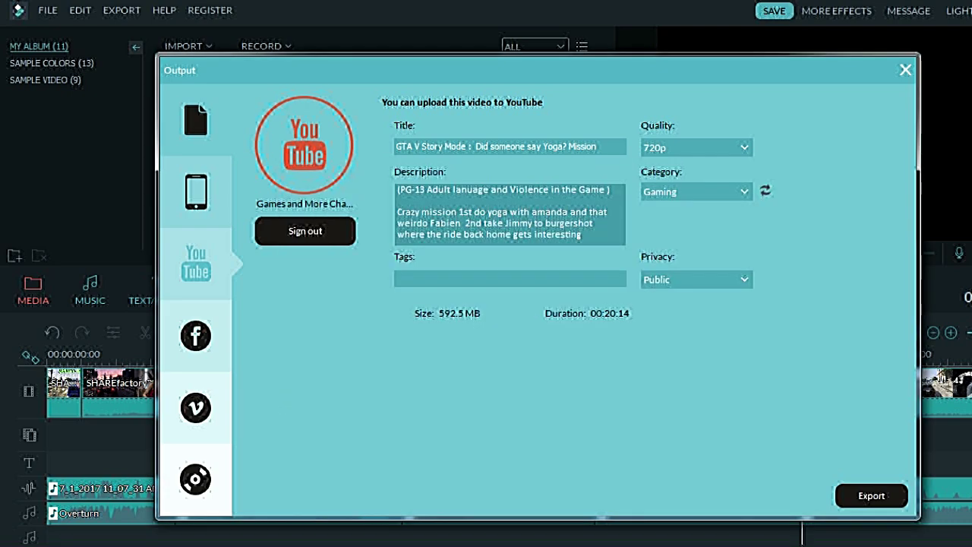
{"action": "left_click", "coordinate": [905, 69]}
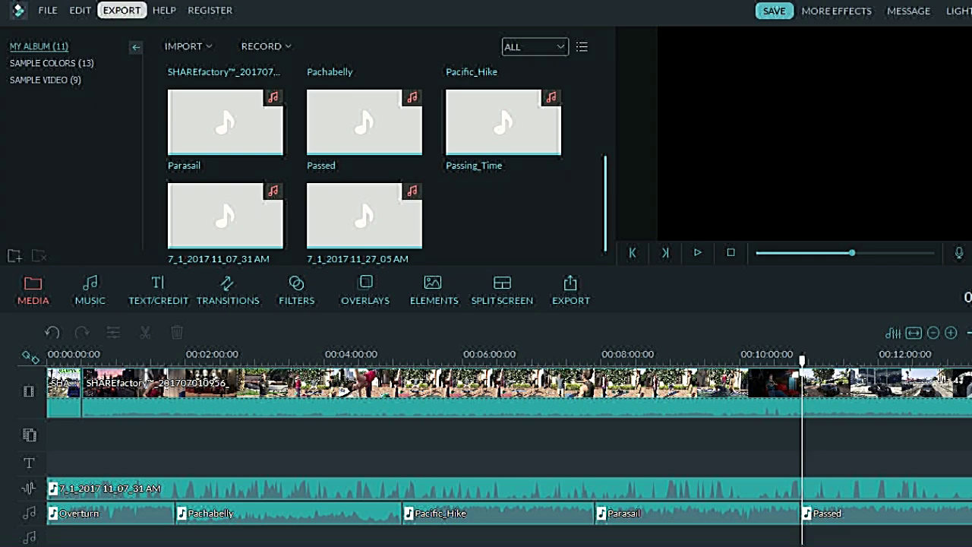
{"action": "left_click", "coordinate": [122, 10]}
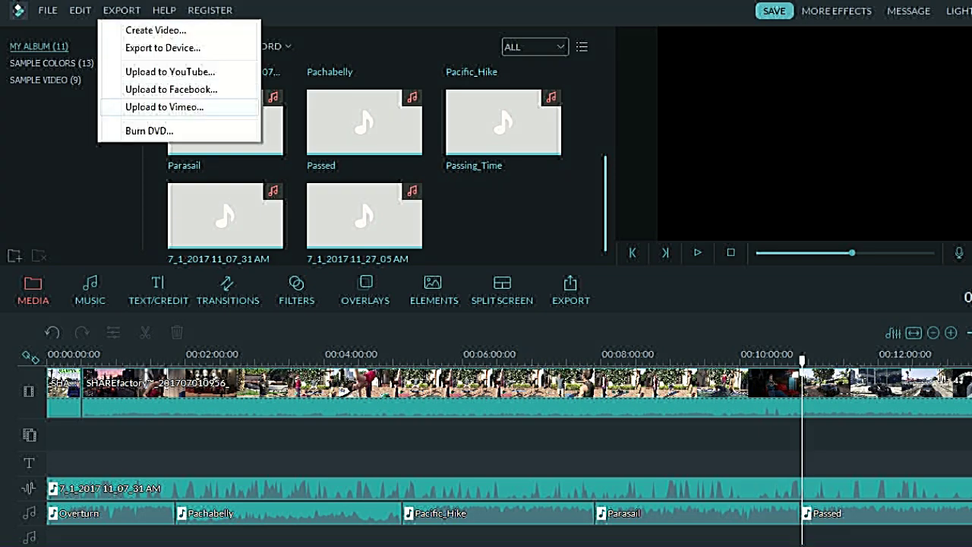
{"action": "left_click", "coordinate": [171, 89]}
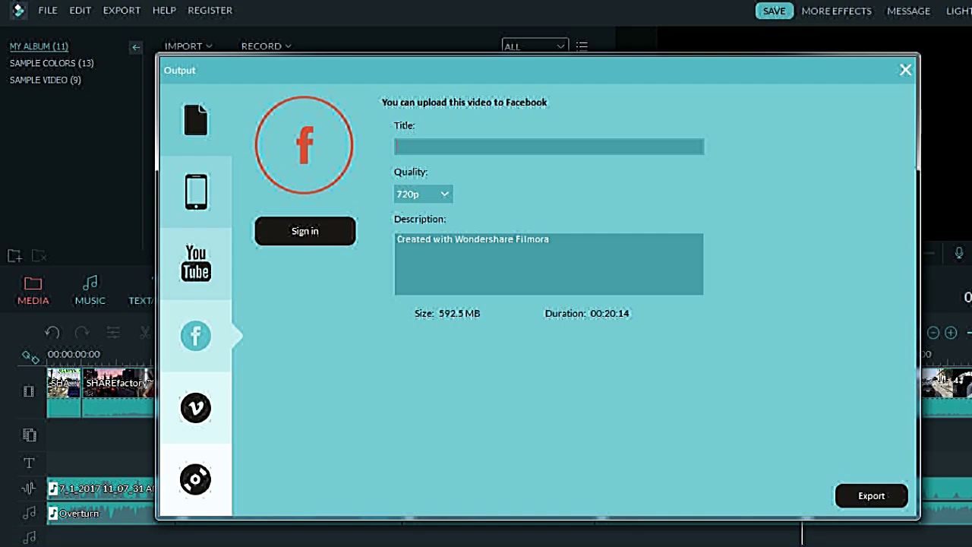
{"action": "left_click", "coordinate": [906, 69]}
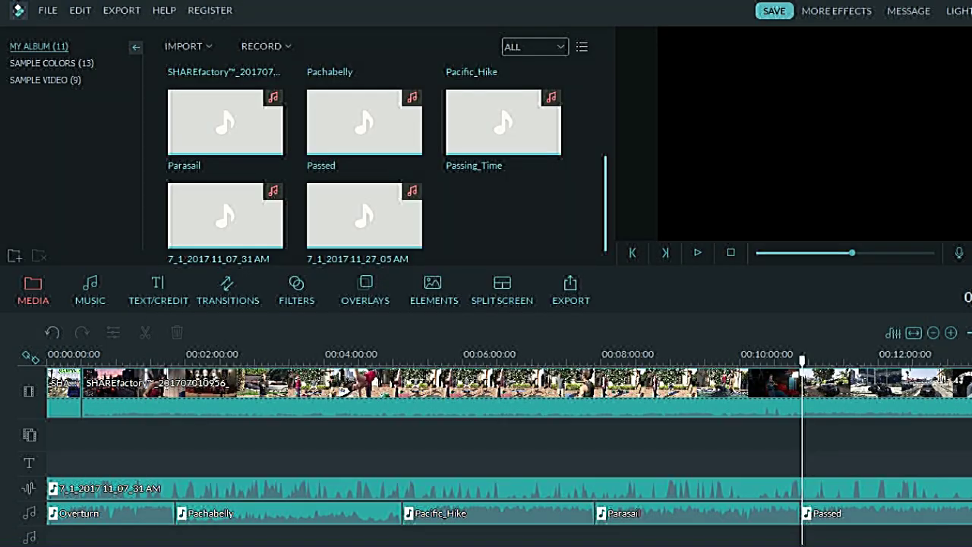
{"action": "left_click", "coordinate": [121, 10]}
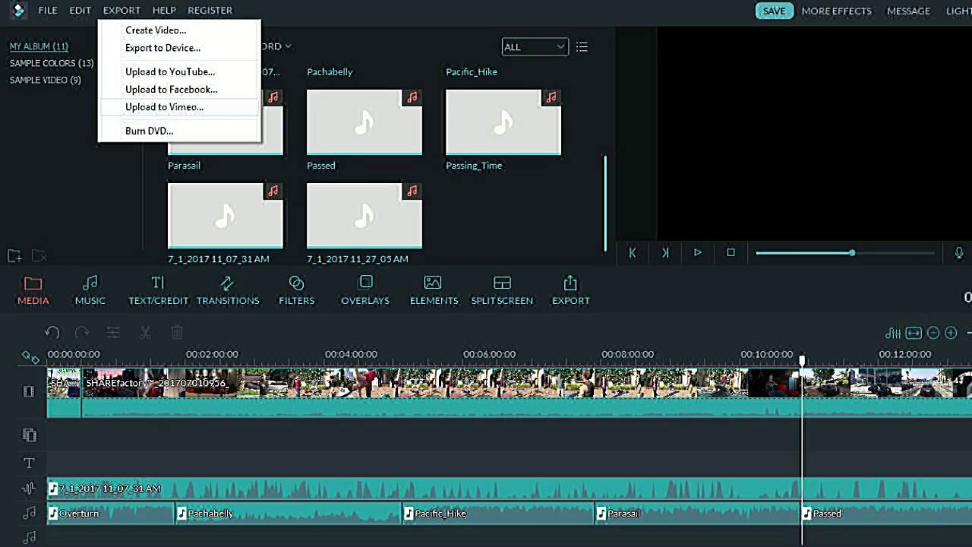
{"action": "left_click", "coordinate": [164, 106]}
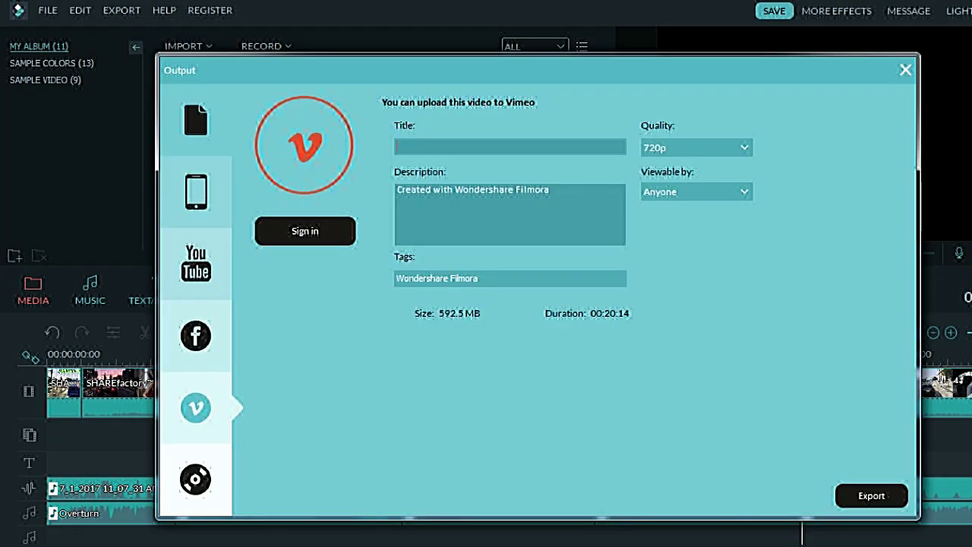
{"action": "left_click", "coordinate": [744, 191]}
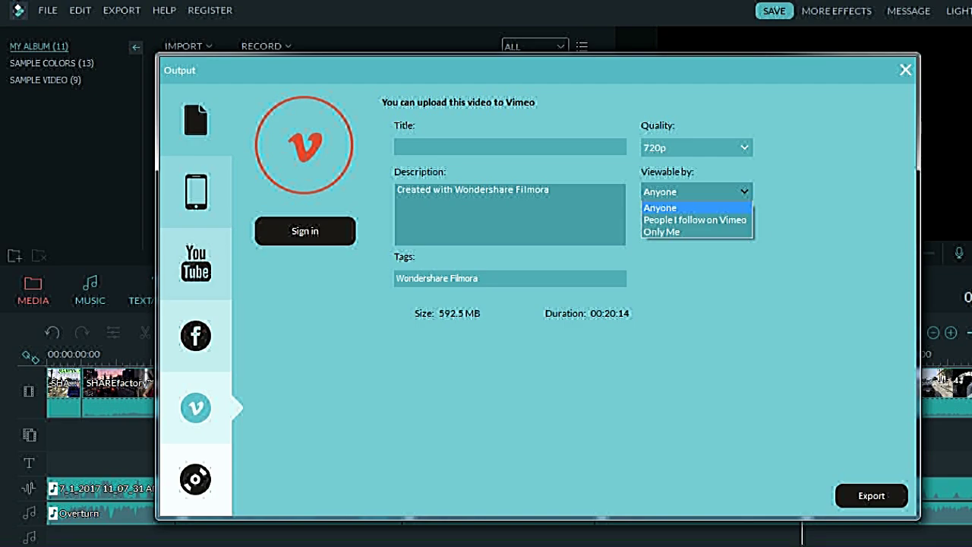
{"action": "key", "text": "Return"}
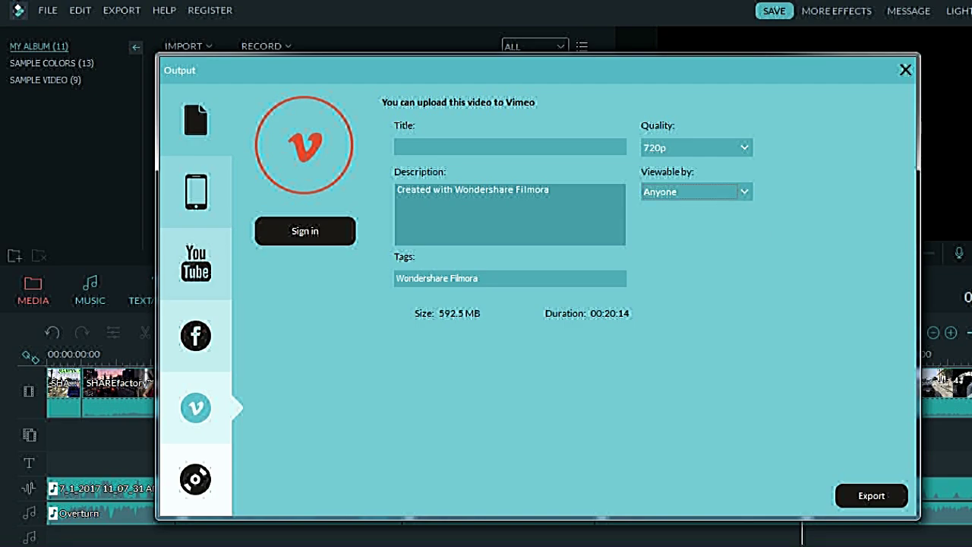
{"action": "left_click", "coordinate": [906, 69]}
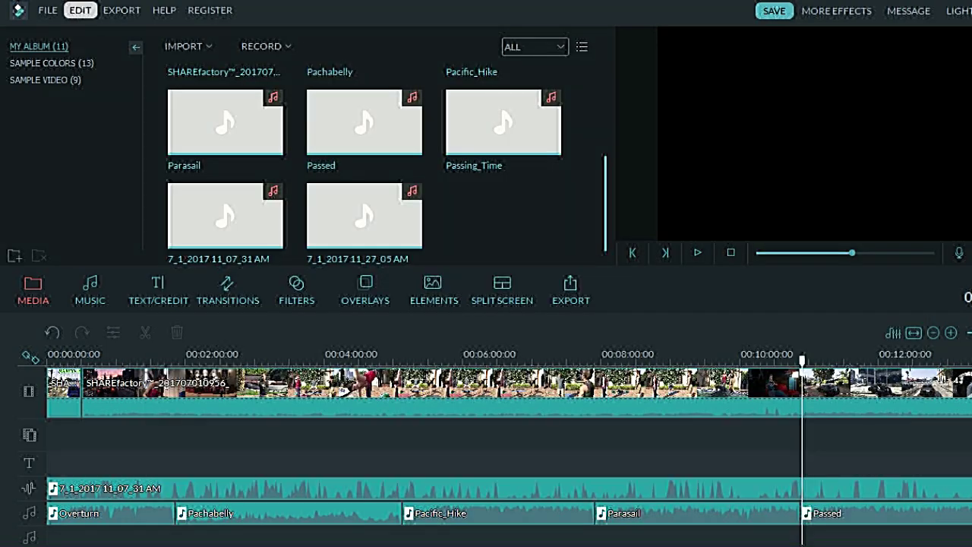
{"action": "left_click", "coordinate": [121, 9]}
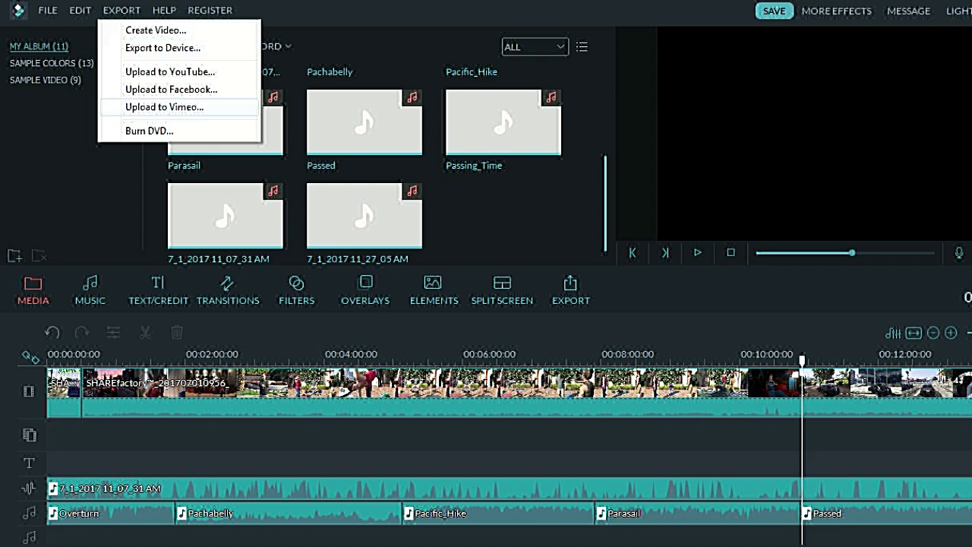
{"action": "left_click", "coordinate": [149, 131]}
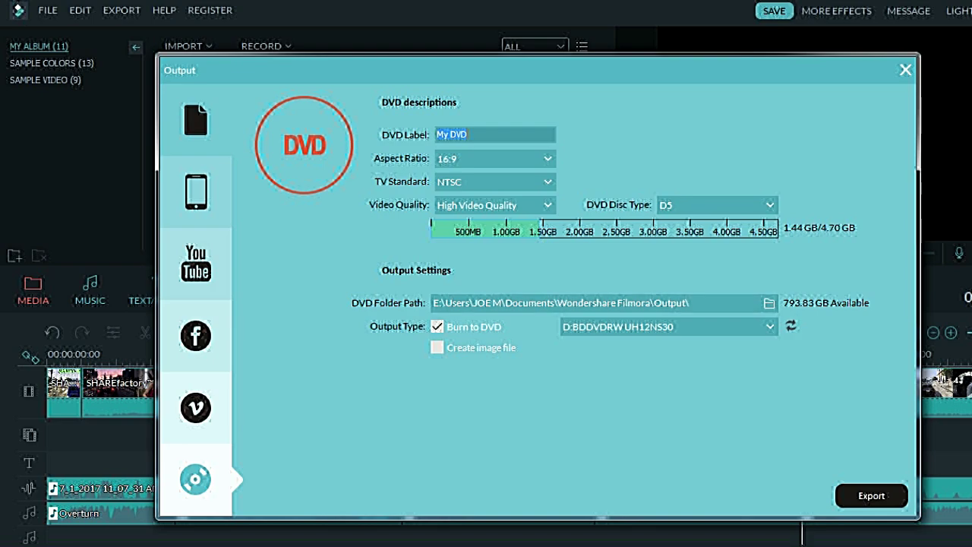
{"action": "left_click", "coordinate": [905, 69]}
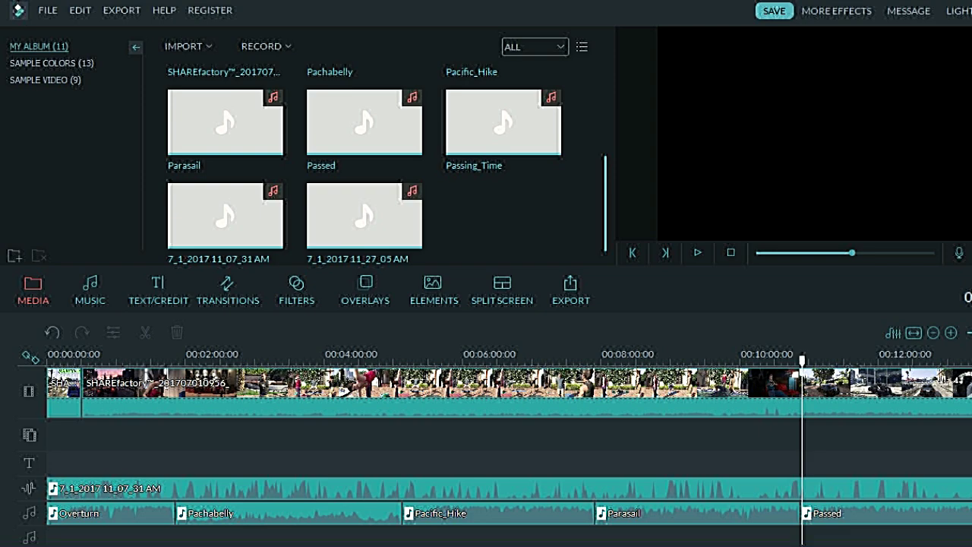
{"action": "left_click", "coordinate": [188, 47]}
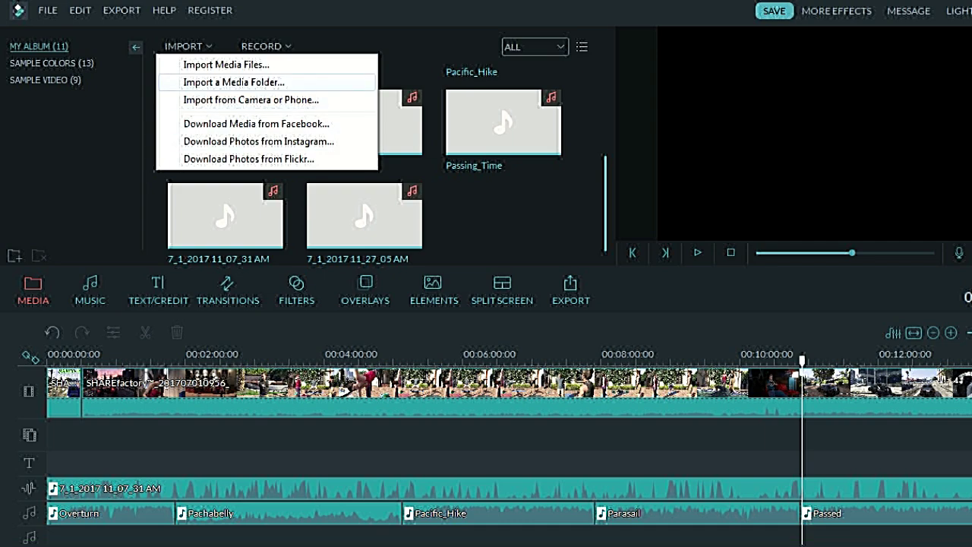
Open the Import from Device window and close it without importing anything.
{"action": "left_click", "coordinate": [251, 100]}
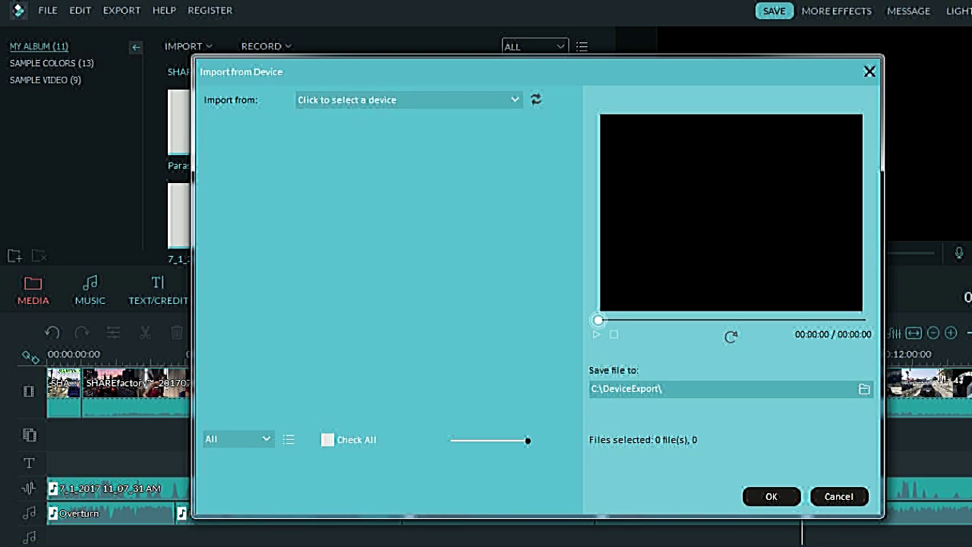
{"action": "left_click", "coordinate": [870, 71]}
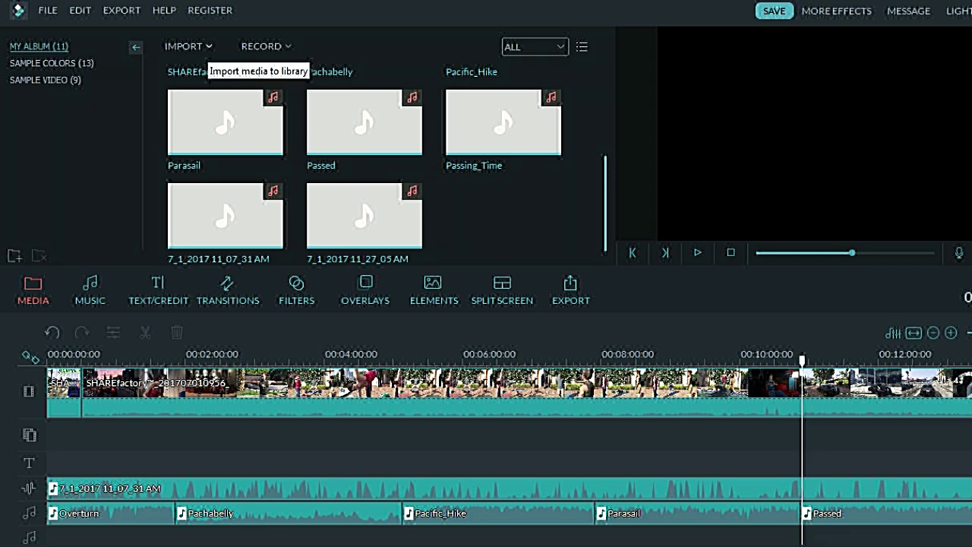
{"action": "left_click", "coordinate": [186, 46]}
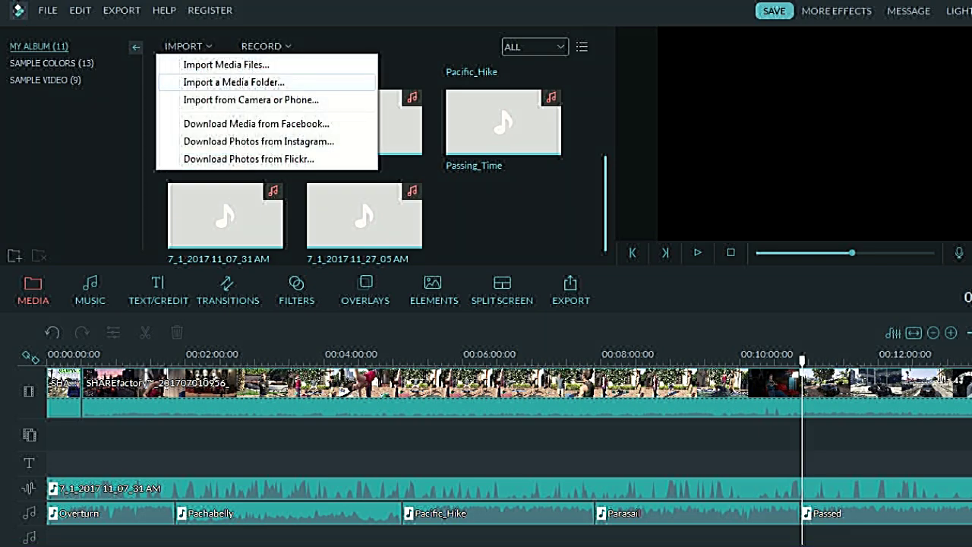
{"action": "left_click", "coordinate": [226, 65]}
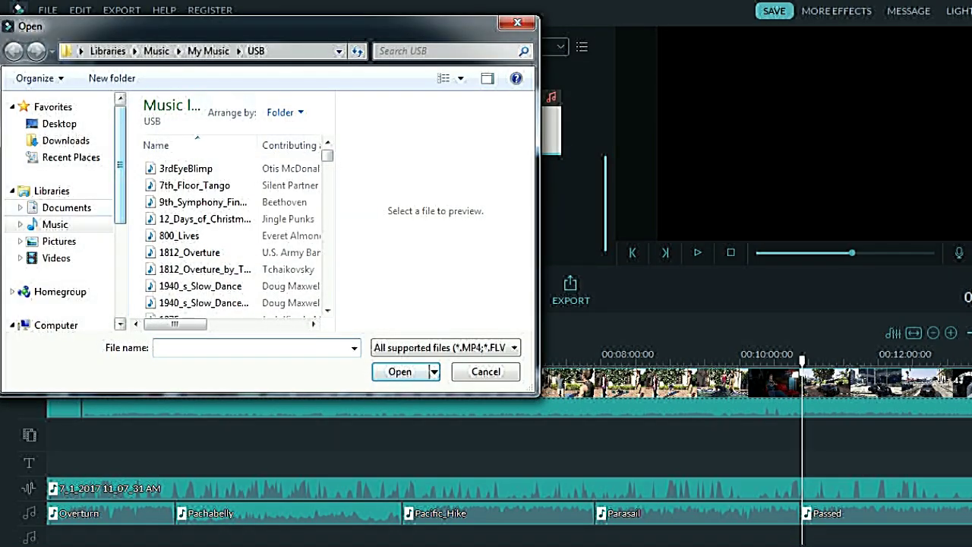
{"action": "left_click", "coordinate": [56, 257]}
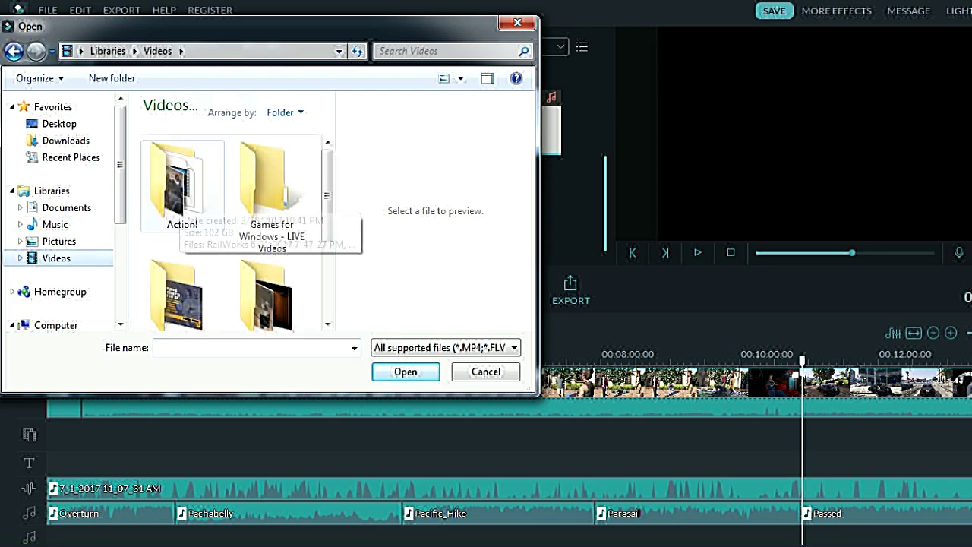
{"action": "double_click", "coordinate": [182, 182]}
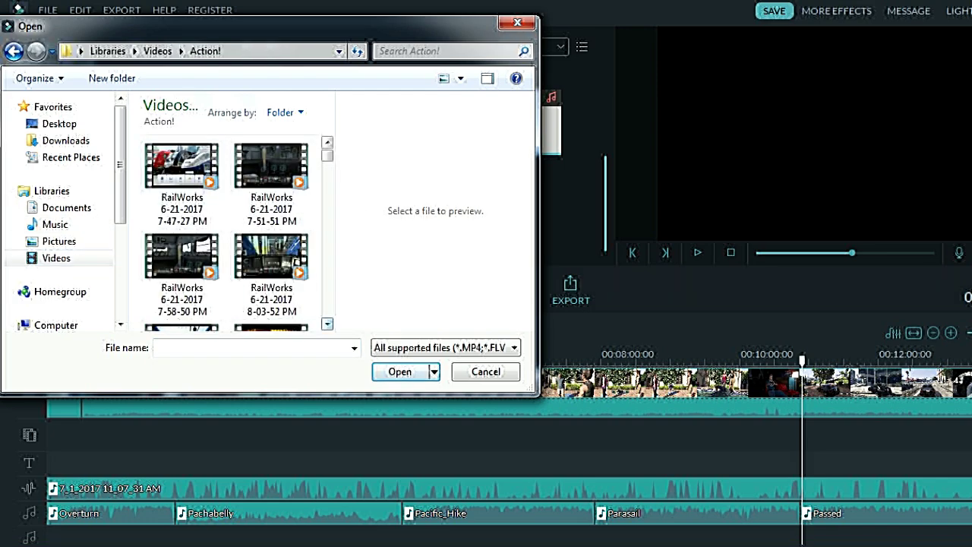
{"action": "left_click", "coordinate": [326, 323]}
{"action": "scroll", "coordinate": [327, 323], "scroll_direction": "down", "scroll_amount": 5}
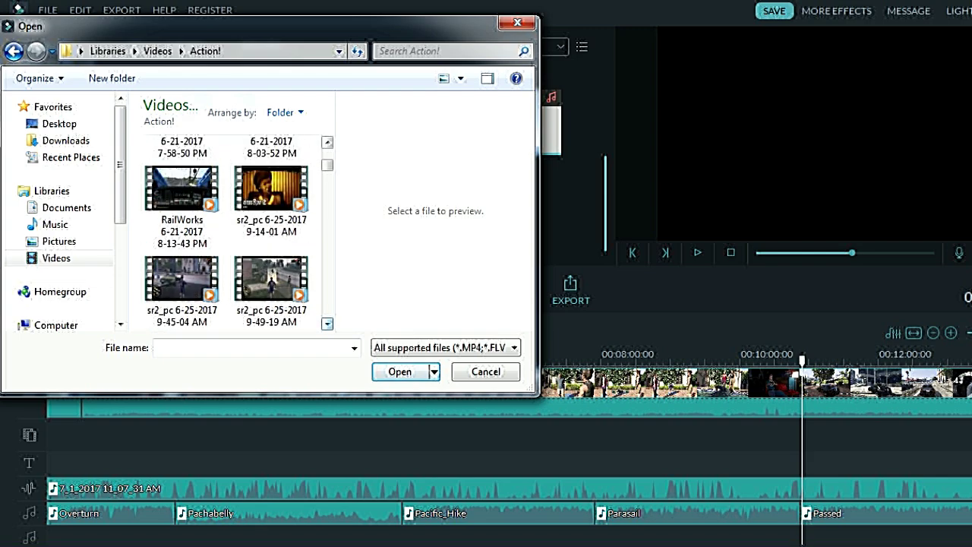
{"action": "scroll", "coordinate": [327, 324], "scroll_direction": "down", "scroll_amount": 6}
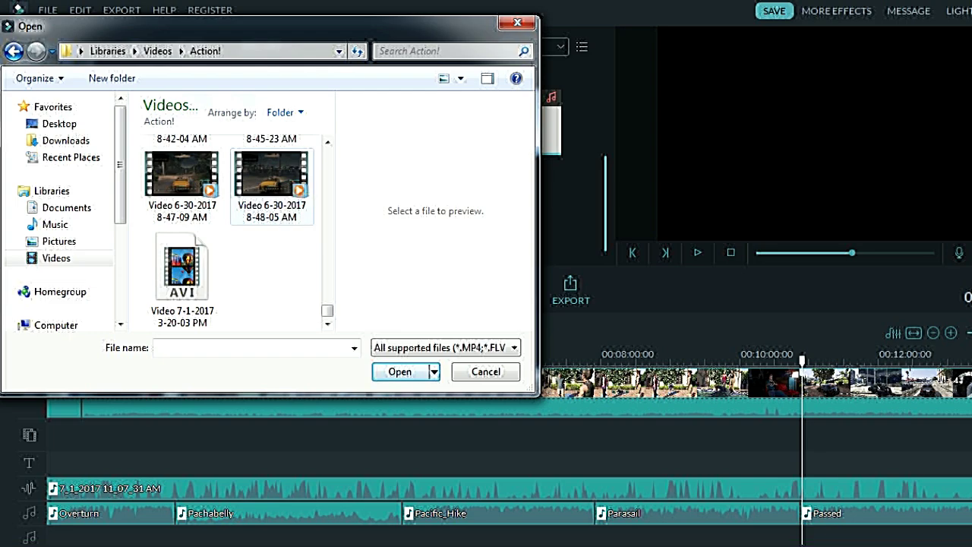
{"action": "left_click", "coordinate": [275, 179]}
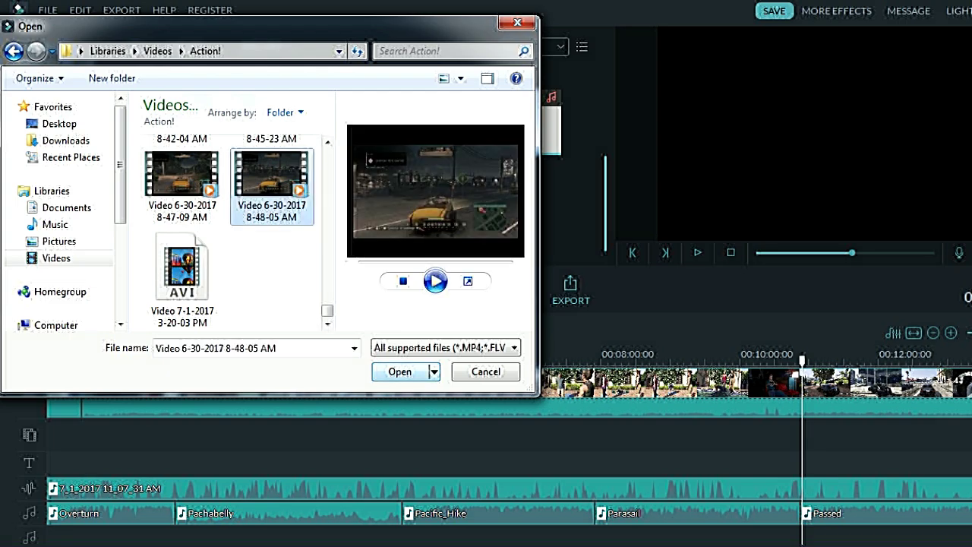
{"action": "key", "text": "Return"}
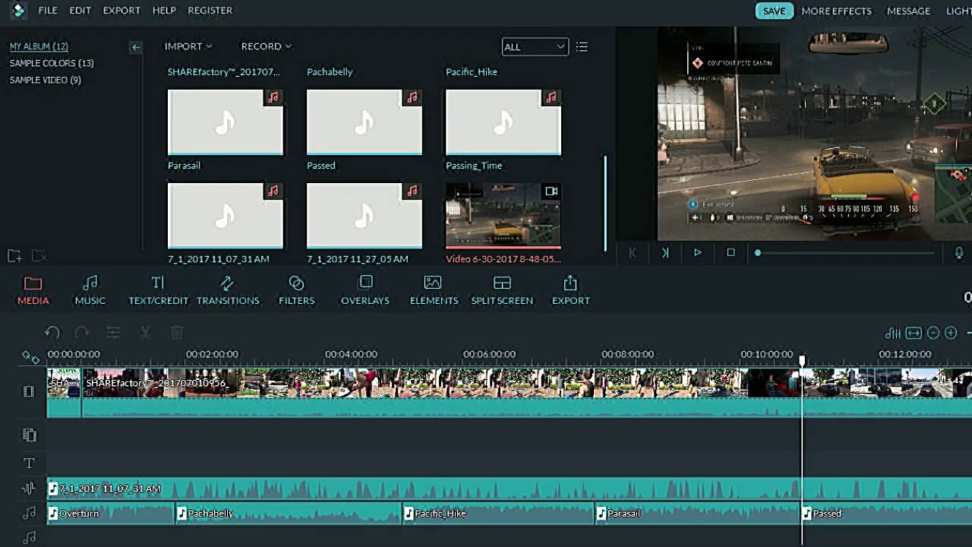
Open the Facebook media download window from Import and cancel it.
{"action": "mouse_move", "coordinate": [503, 219]}
{"action": "left_click", "coordinate": [187, 46]}
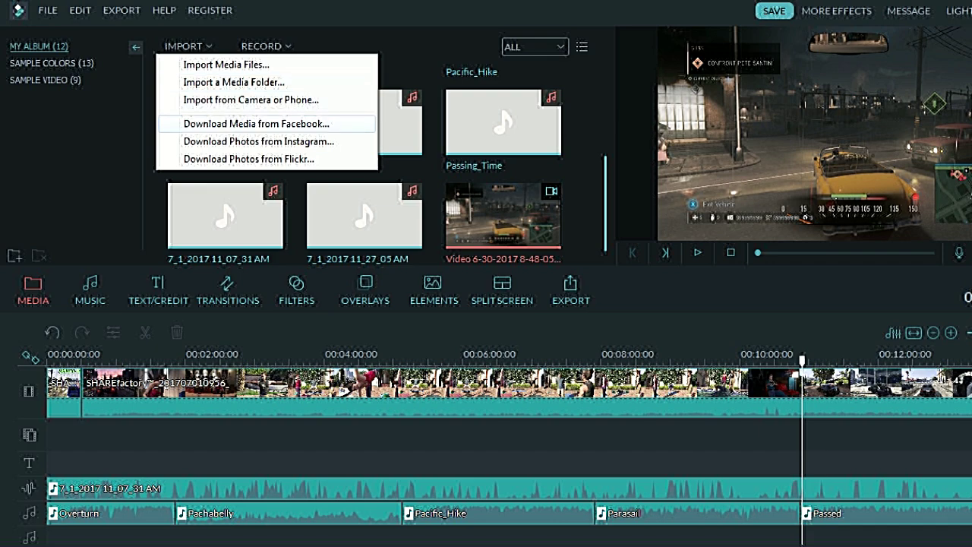
{"action": "left_click", "coordinate": [256, 124]}
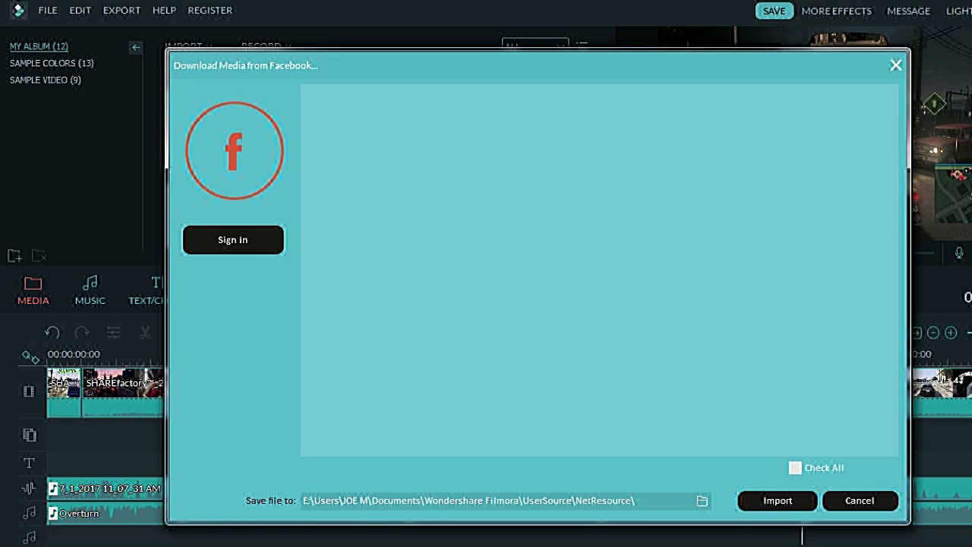
{"action": "left_click", "coordinate": [860, 499]}
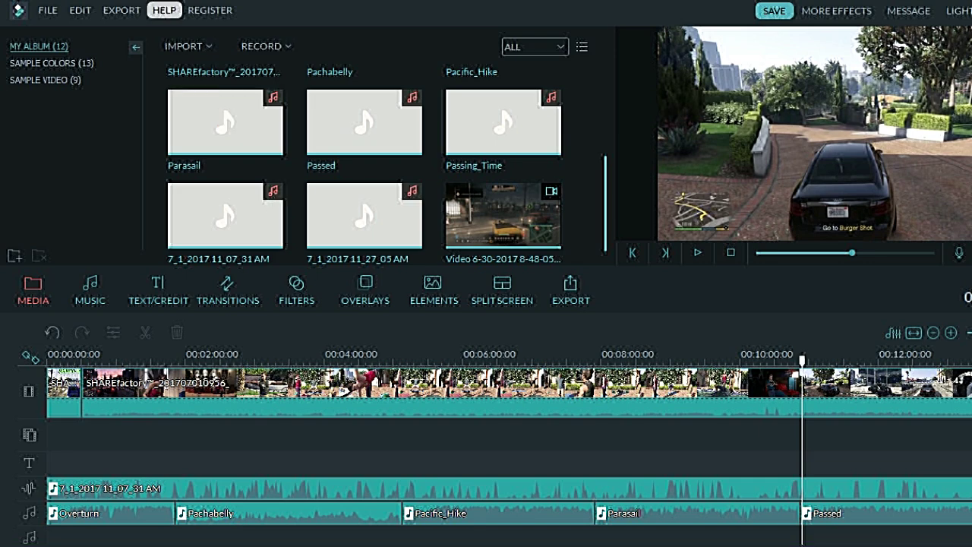
Browse the Export and File menus without choosing anything.
{"action": "left_click", "coordinate": [122, 10]}
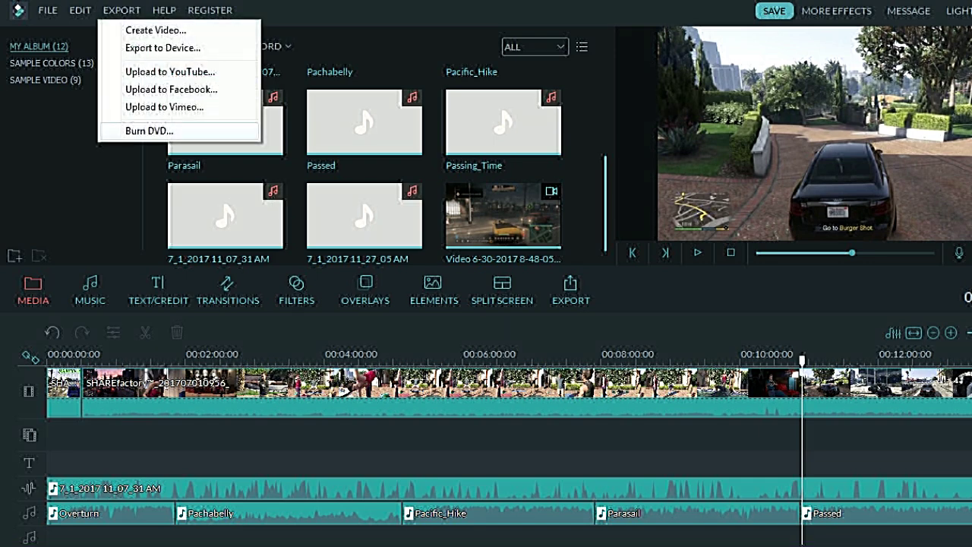
{"action": "mouse_move", "coordinate": [80, 10]}
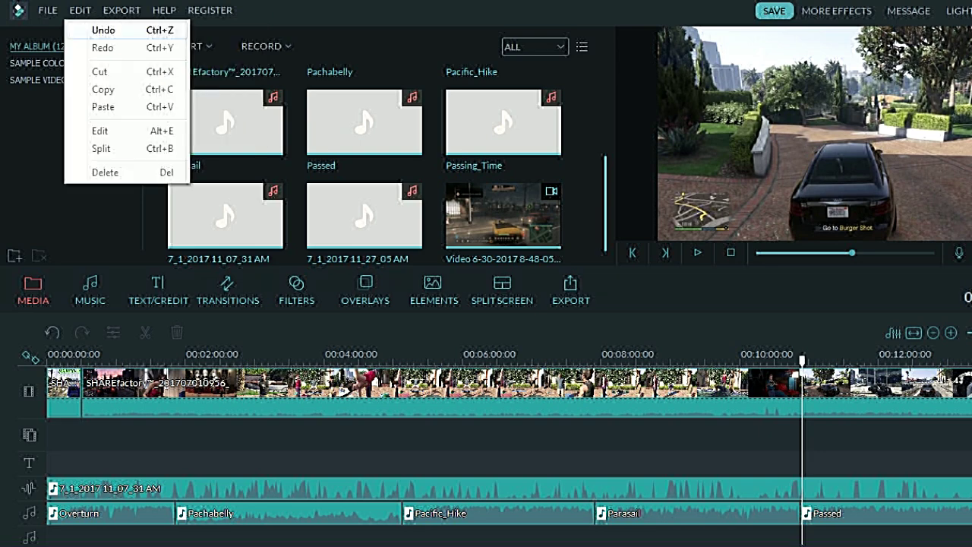
{"action": "key", "text": "Left"}
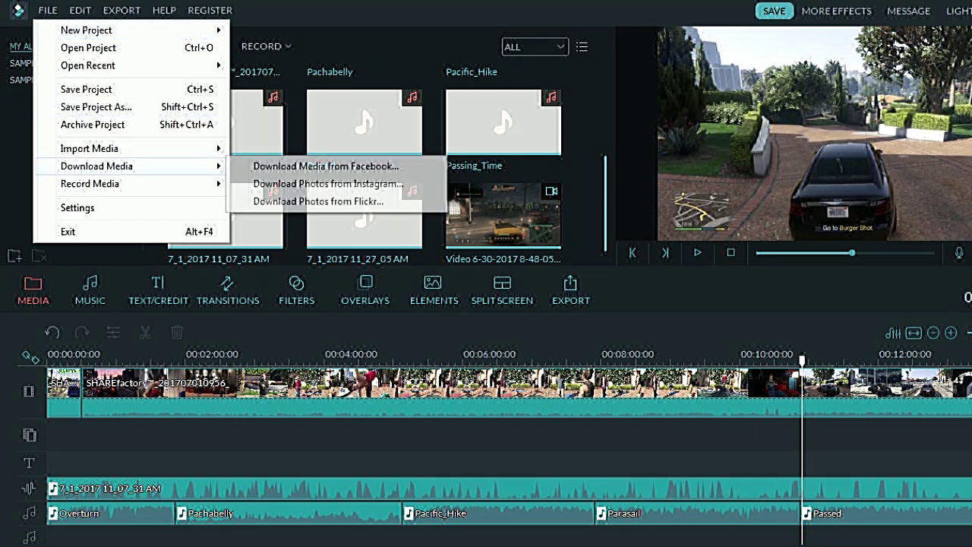
{"action": "mouse_move", "coordinate": [89, 148]}
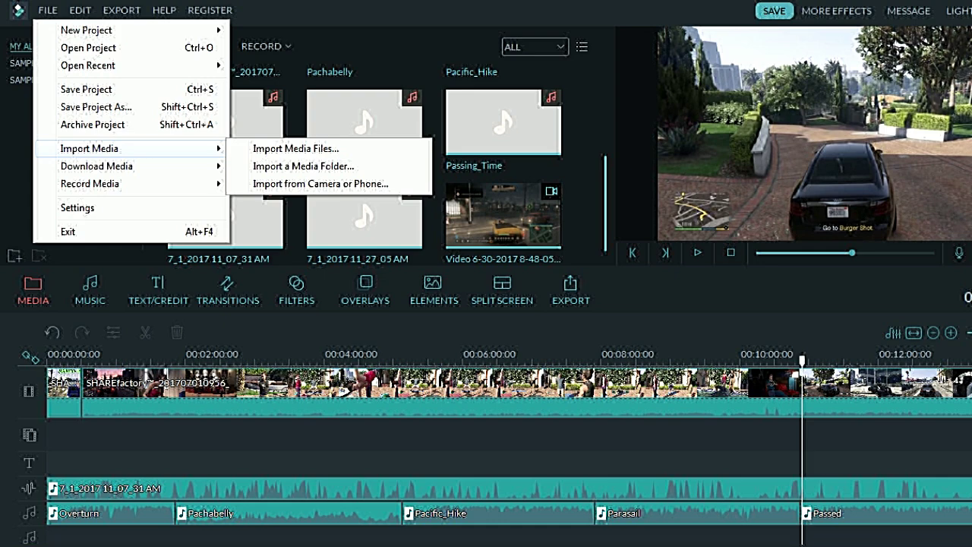
{"action": "mouse_move", "coordinate": [96, 165]}
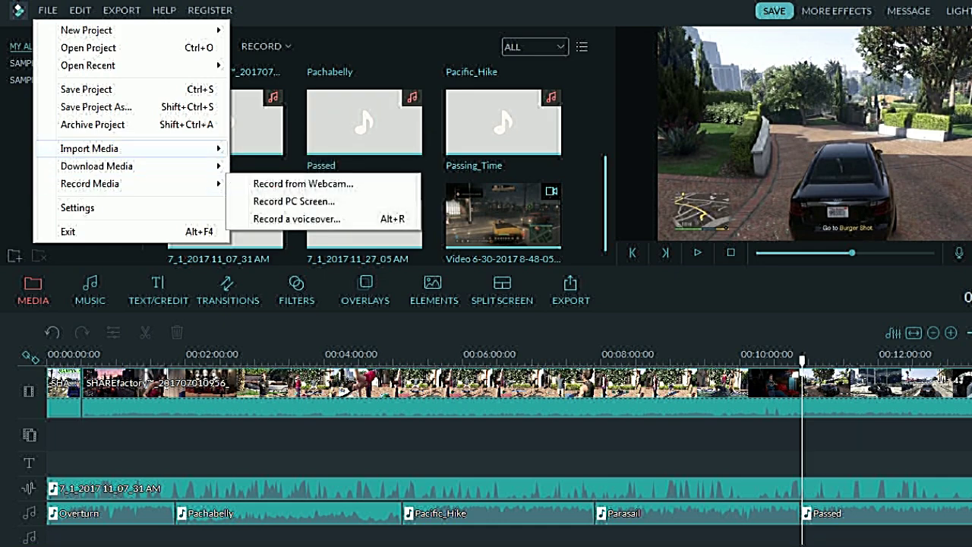
{"action": "key", "text": "Escape"}
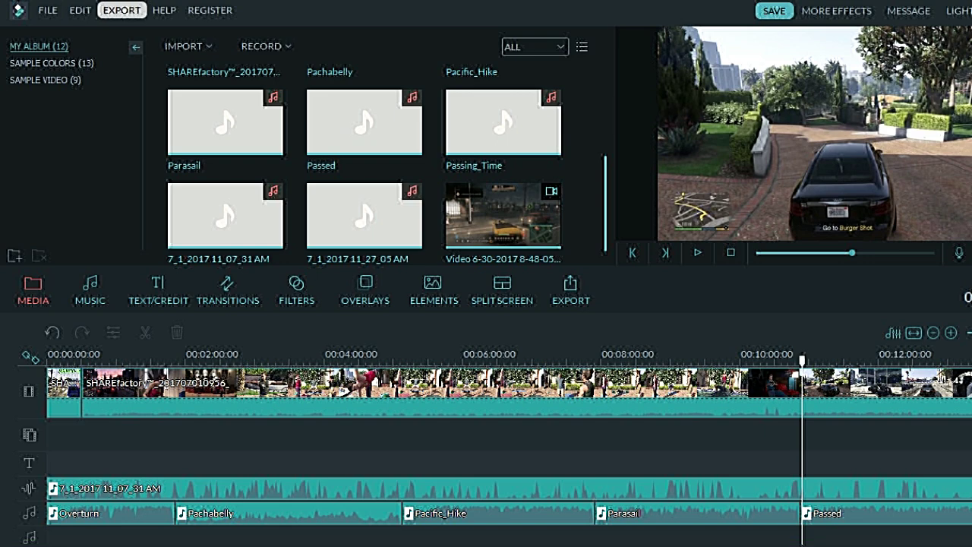
{"action": "left_click", "coordinate": [122, 10]}
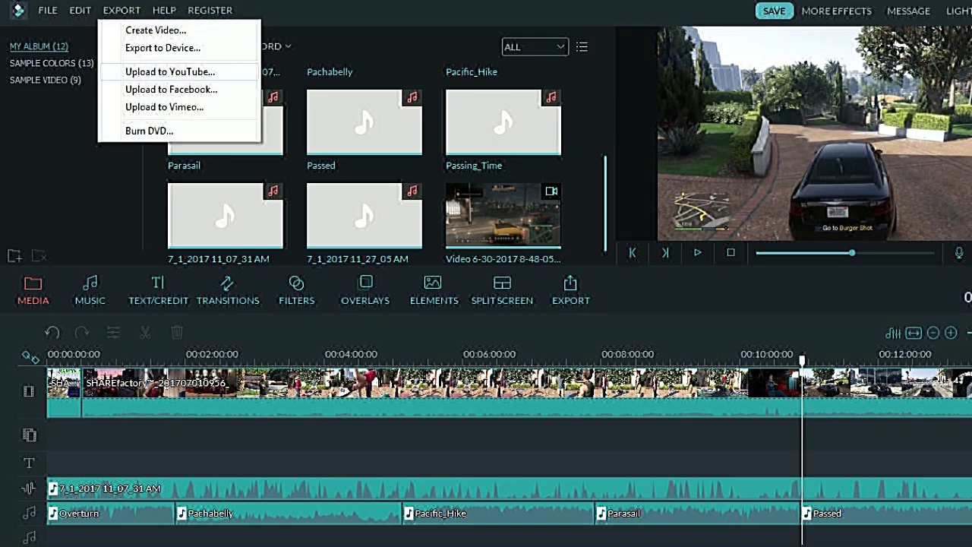
{"action": "left_click", "coordinate": [121, 10]}
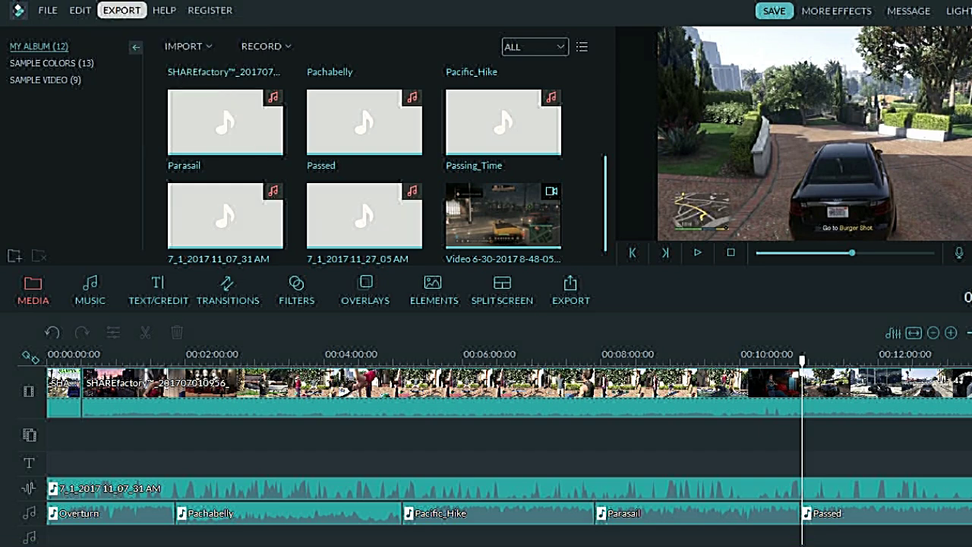
Open the Filmora purchase page from the Register menu.
{"action": "left_click", "coordinate": [210, 9]}
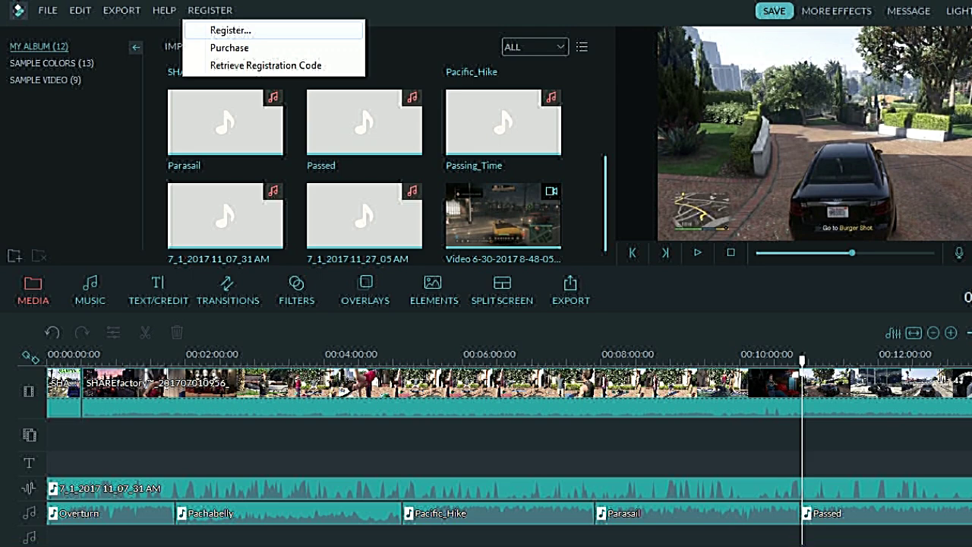
{"action": "left_click", "coordinate": [407, 135]}
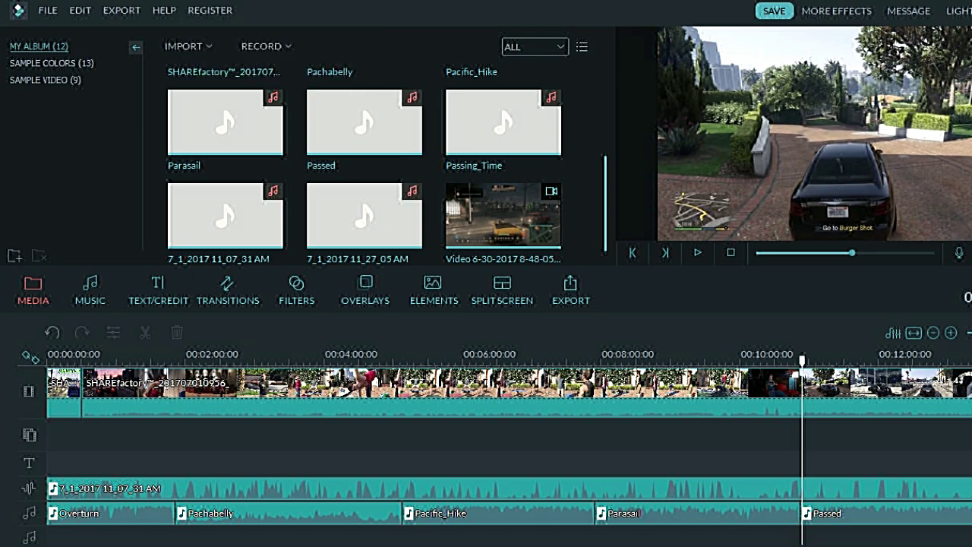
{"action": "left_click", "coordinate": [209, 10]}
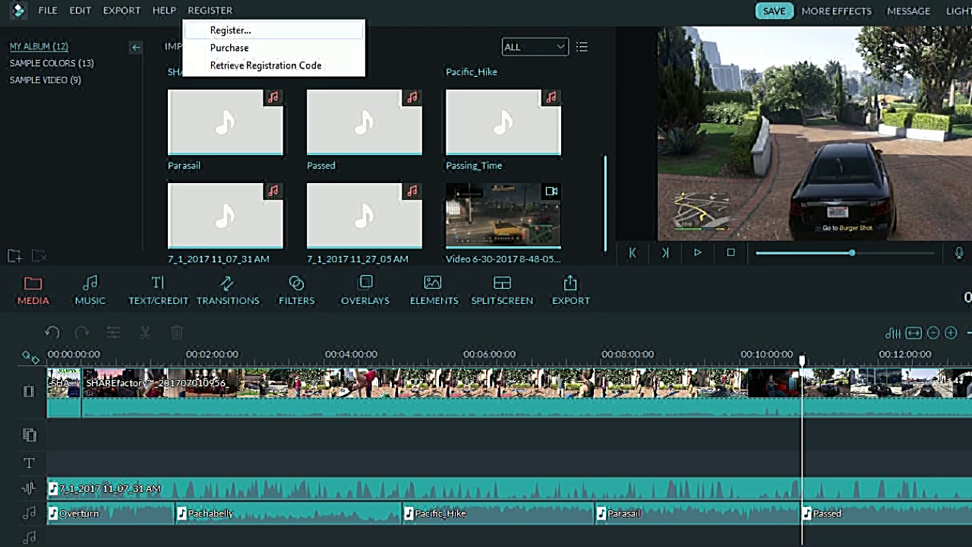
{"action": "left_click", "coordinate": [230, 47]}
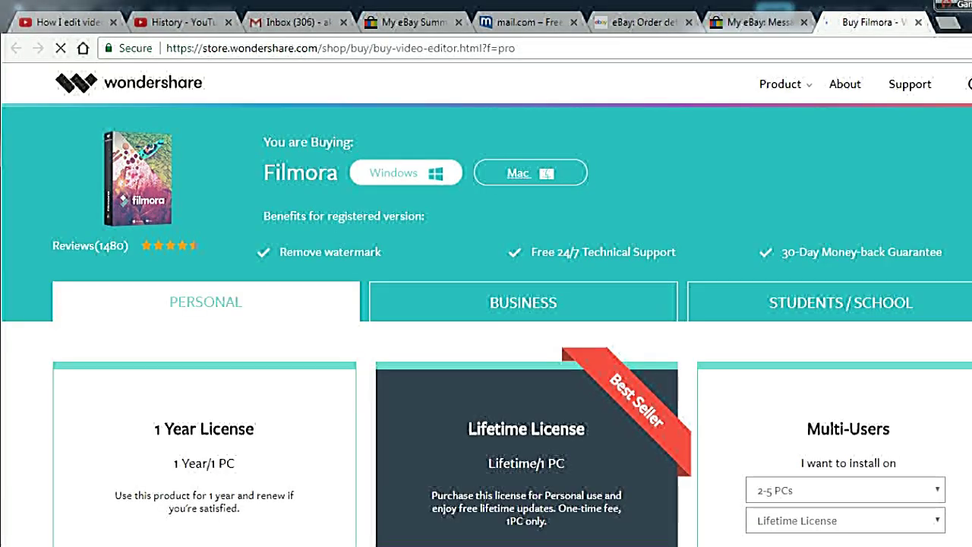
Scroll through the 1 Year, Lifetime and Multi-Users license prices, then return to Filmora.
{"action": "scroll", "coordinate": [486, 303], "scroll_direction": "down", "scroll_amount": 3}
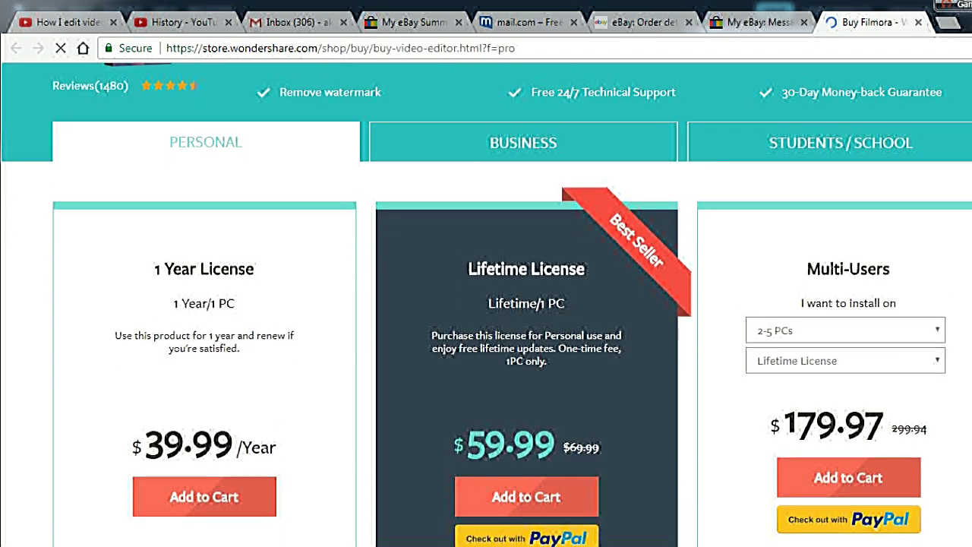
{"action": "scroll", "coordinate": [486, 304], "scroll_direction": "down", "scroll_amount": 1}
{"action": "scroll", "coordinate": [486, 304], "scroll_direction": "down", "scroll_amount": 1}
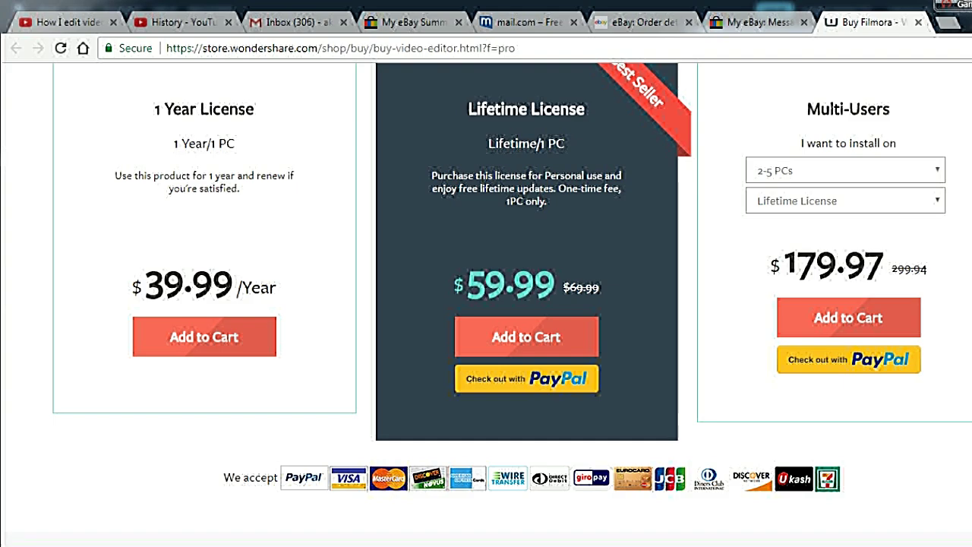
{"action": "scroll", "coordinate": [486, 304], "scroll_direction": "up", "scroll_amount": 2}
{"action": "scroll", "coordinate": [486, 304], "scroll_direction": "down", "scroll_amount": 1}
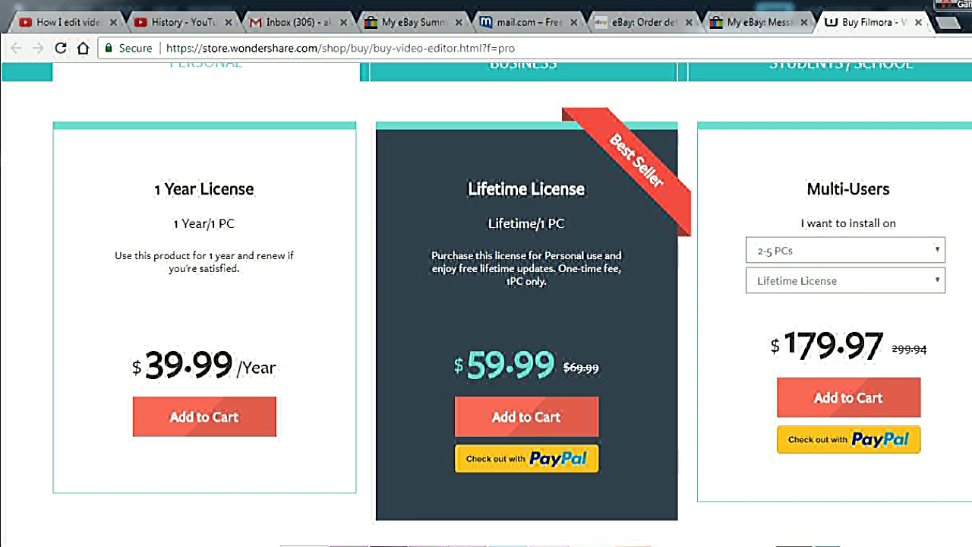
{"action": "scroll", "coordinate": [486, 304], "scroll_direction": "down", "scroll_amount": 4}
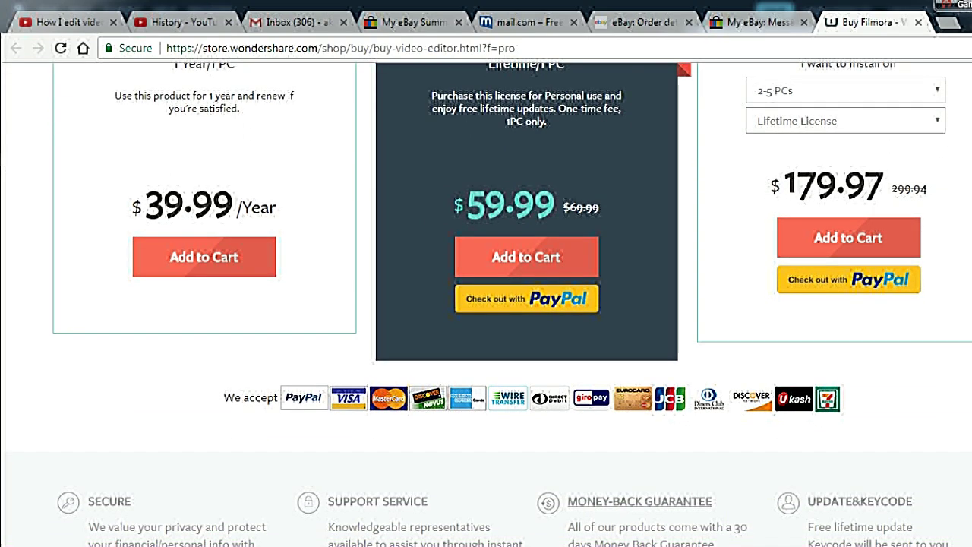
{"action": "scroll", "coordinate": [486, 304], "scroll_direction": "up", "scroll_amount": 7}
{"action": "scroll", "coordinate": [487, 304], "scroll_direction": "up", "scroll_amount": 1}
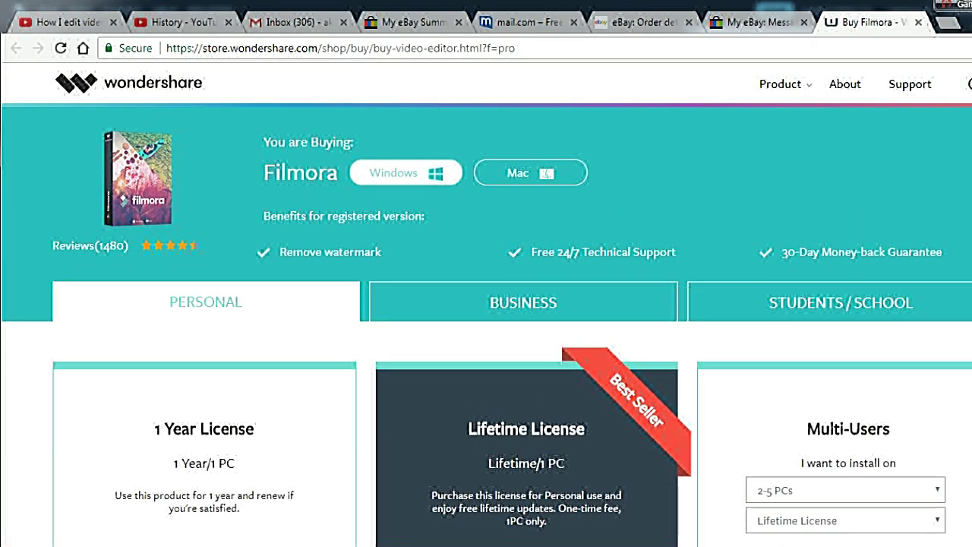
{"action": "left_click", "coordinate": [304, 494]}
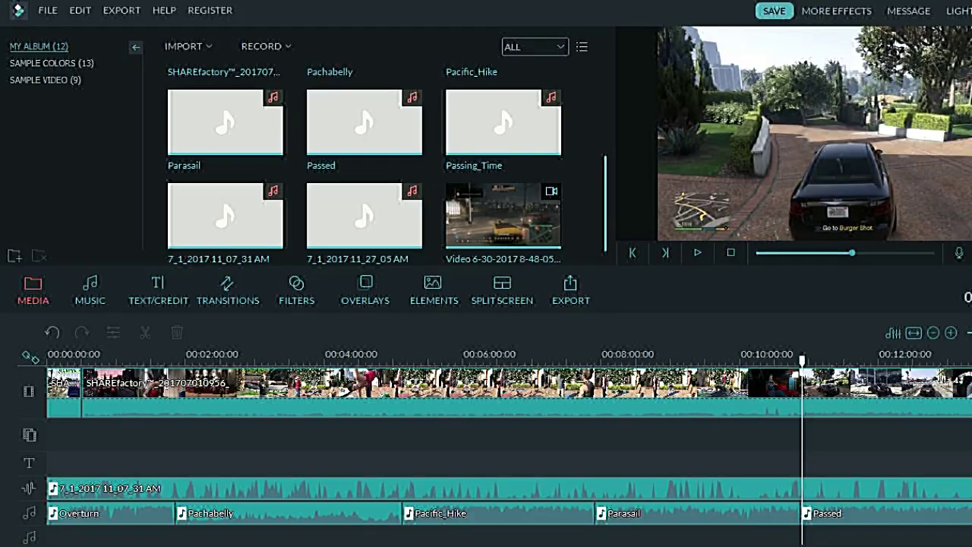
Launch Online Help from the Help menu to open the Filmora User Guide.
{"action": "left_click", "coordinate": [210, 10]}
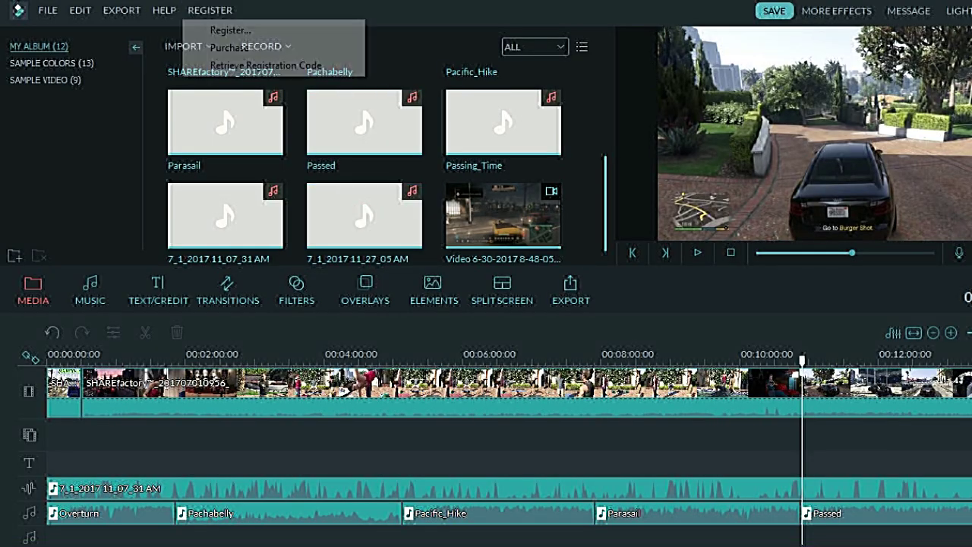
{"action": "key", "text": "Left"}
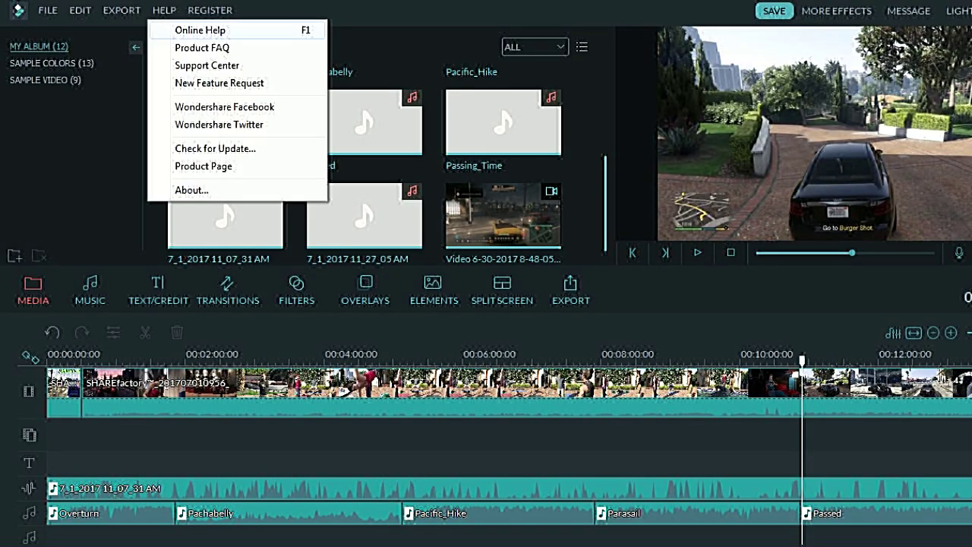
{"action": "key", "text": "Down"}
{"action": "key", "text": "Down"}
{"action": "key", "text": "Down"}
{"action": "key", "text": "Down"}
{"action": "key", "text": "Down"}
{"action": "key", "text": "Down"}
{"action": "key", "text": "Down"}
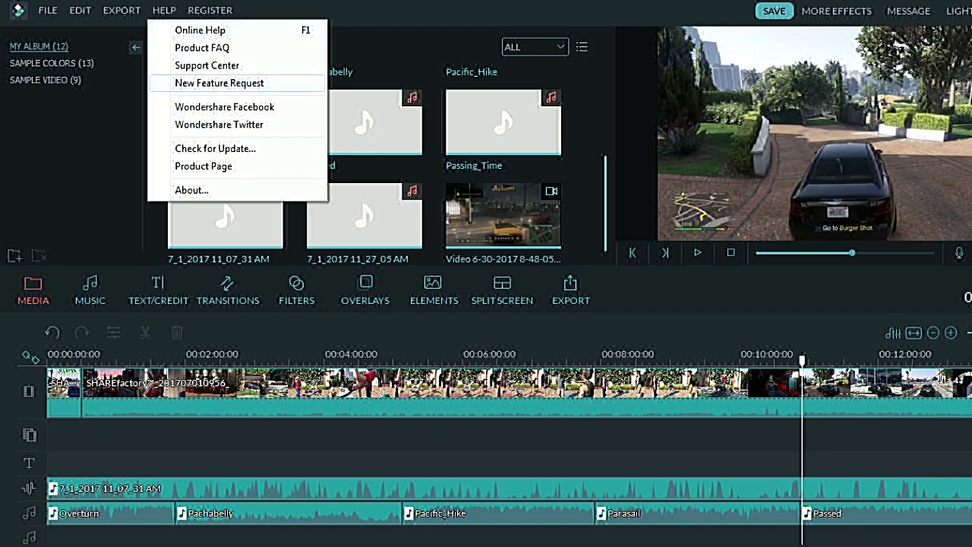
{"action": "key", "text": "Down"}
{"action": "key", "text": "Down"}
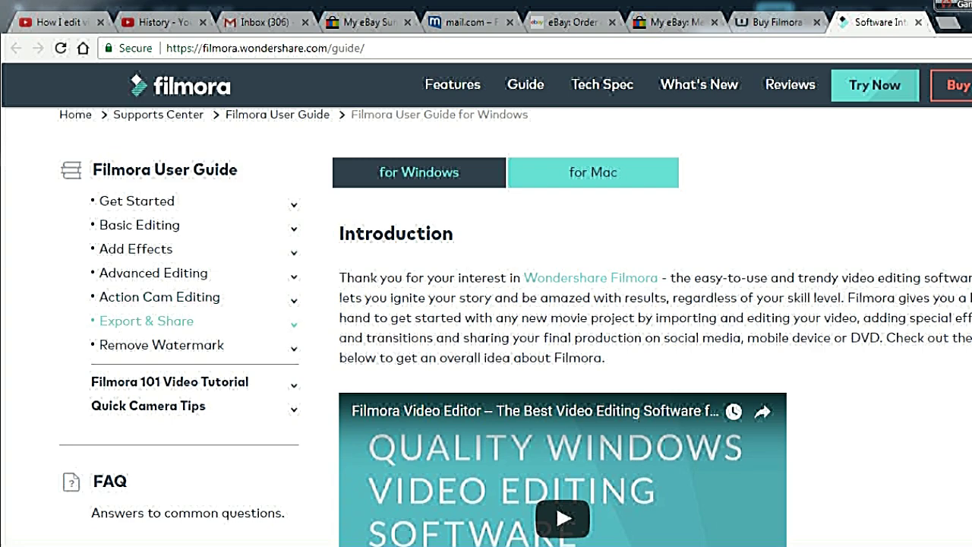
Open the Export and Share page under Export & Share and scroll to its footer.
{"action": "left_click", "coordinate": [146, 320]}
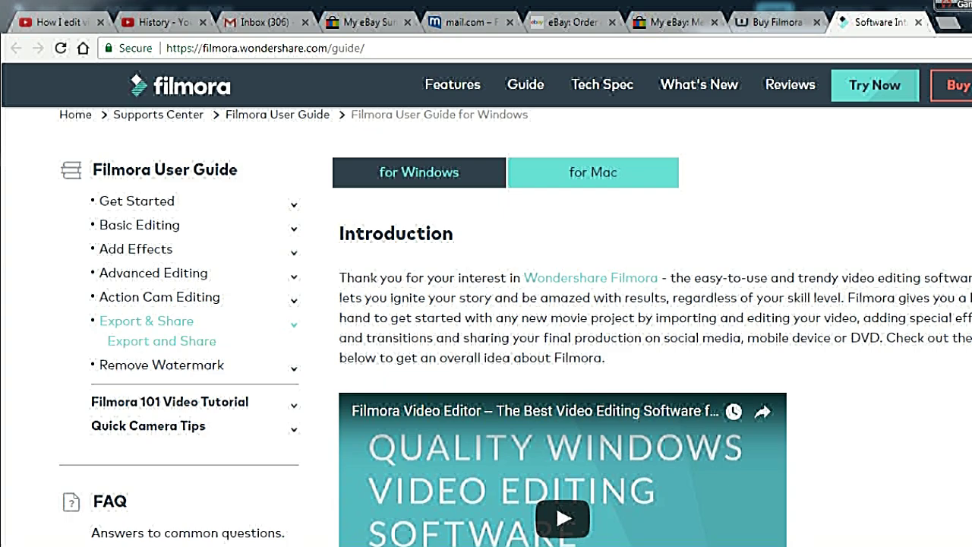
{"action": "left_click", "coordinate": [161, 340]}
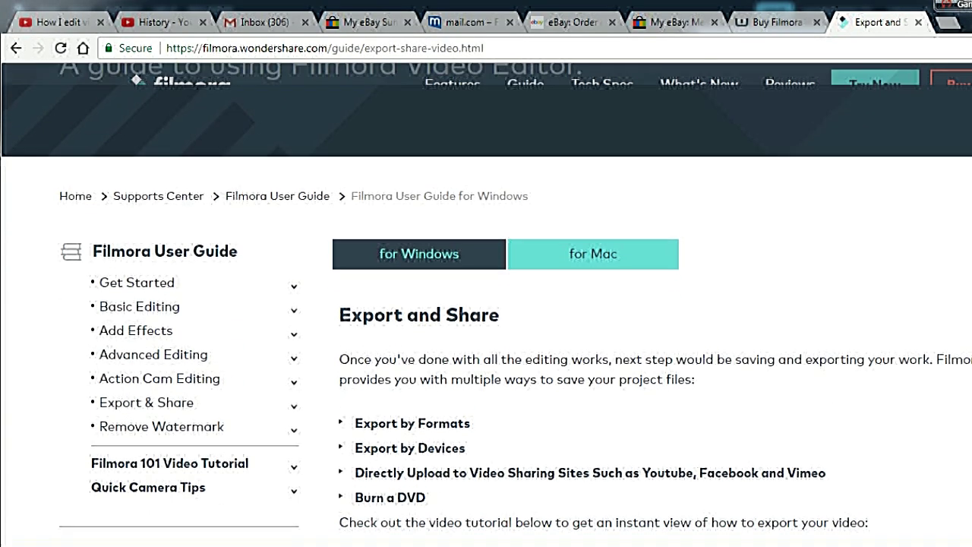
{"action": "scroll", "coordinate": [486, 326], "scroll_direction": "down", "scroll_amount": 3}
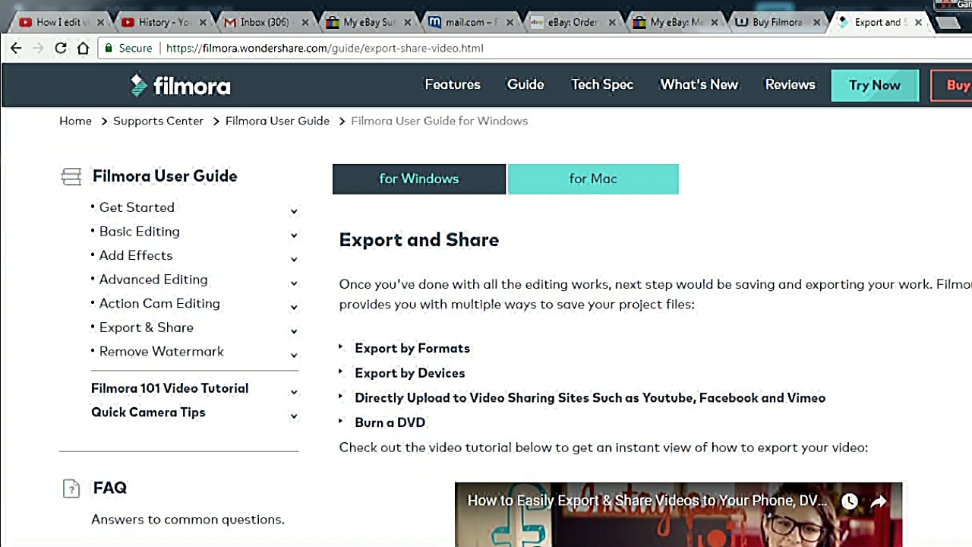
{"action": "scroll", "coordinate": [486, 326], "scroll_direction": "down", "scroll_amount": 1}
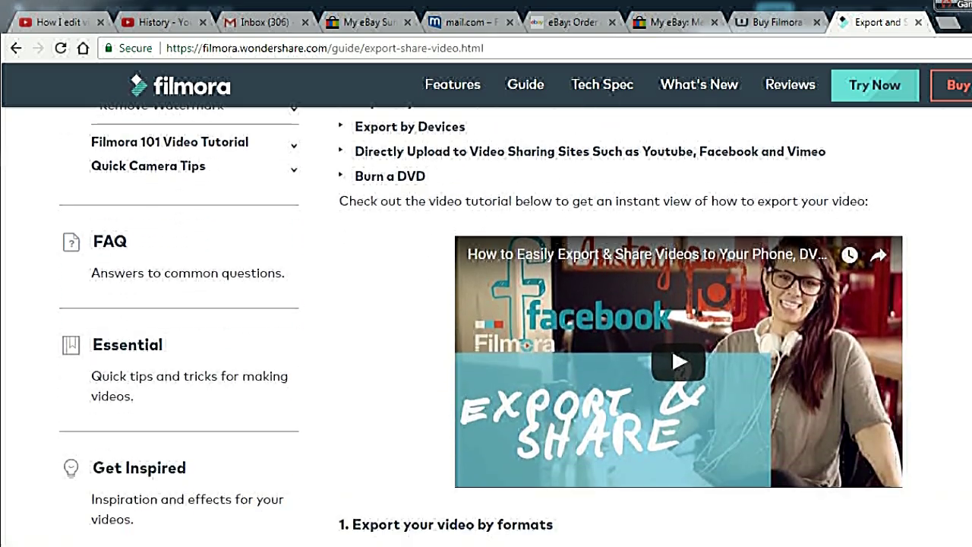
{"action": "scroll", "coordinate": [486, 327], "scroll_direction": "down", "scroll_amount": 1}
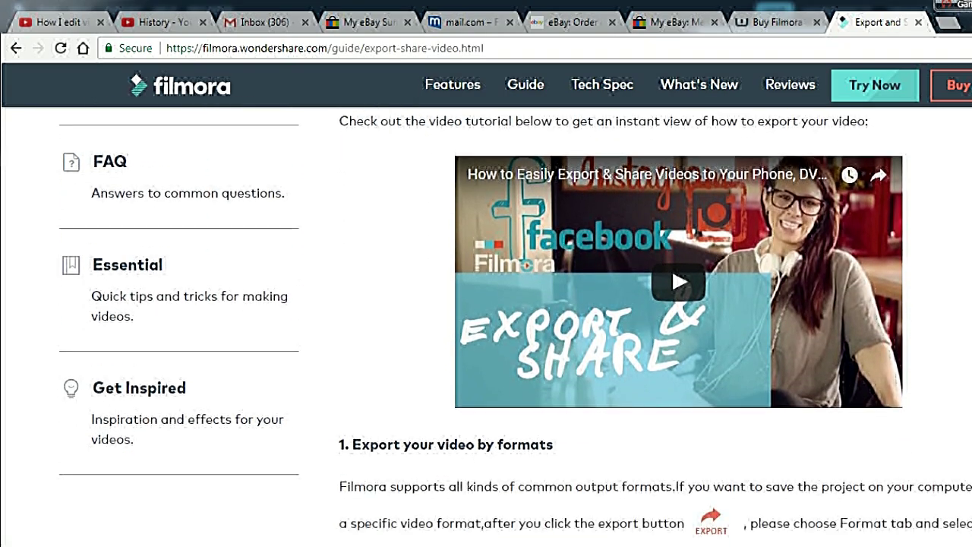
{"action": "scroll", "coordinate": [486, 327], "scroll_direction": "down", "scroll_amount": 1}
{"action": "scroll", "coordinate": [486, 326], "scroll_direction": "down", "scroll_amount": 4}
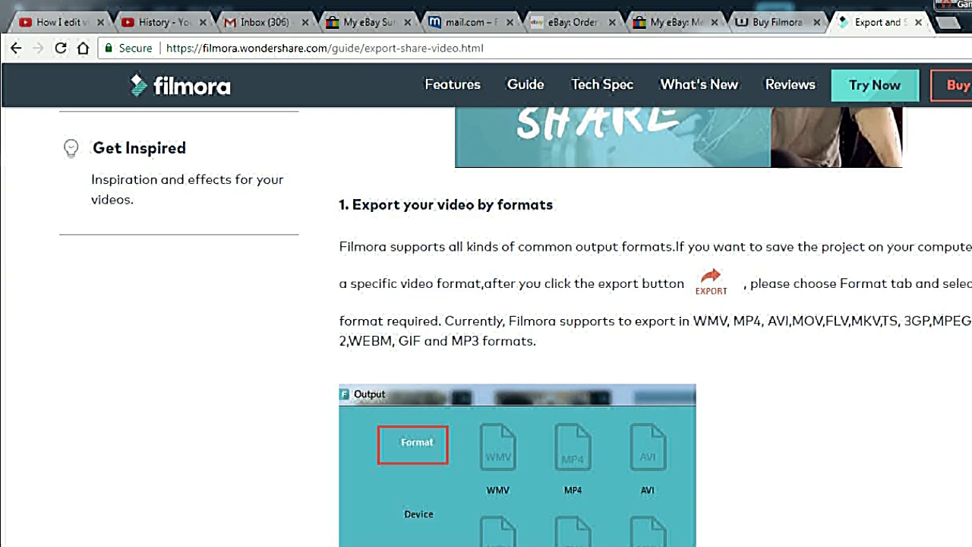
{"action": "scroll", "coordinate": [486, 326], "scroll_direction": "down", "scroll_amount": 7}
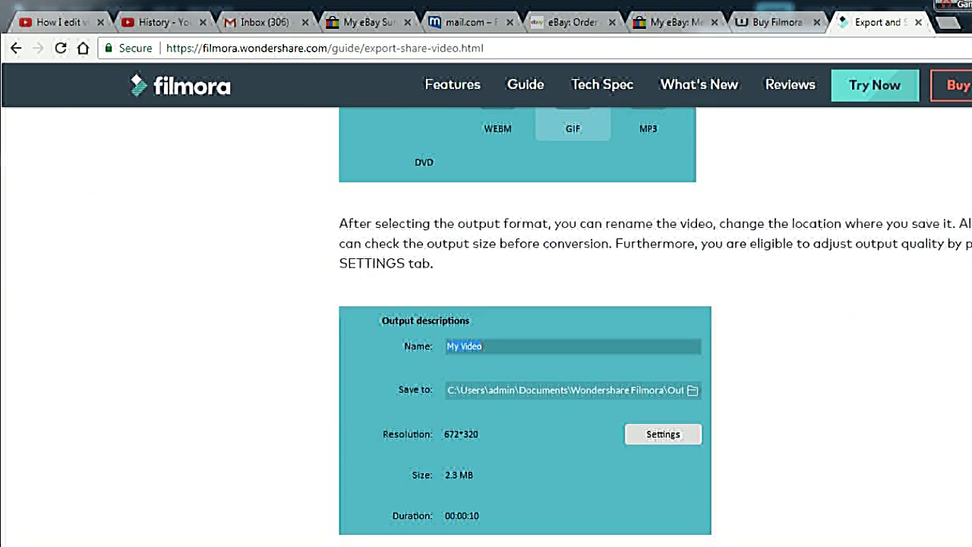
{"action": "scroll", "coordinate": [487, 327], "scroll_direction": "down", "scroll_amount": 5}
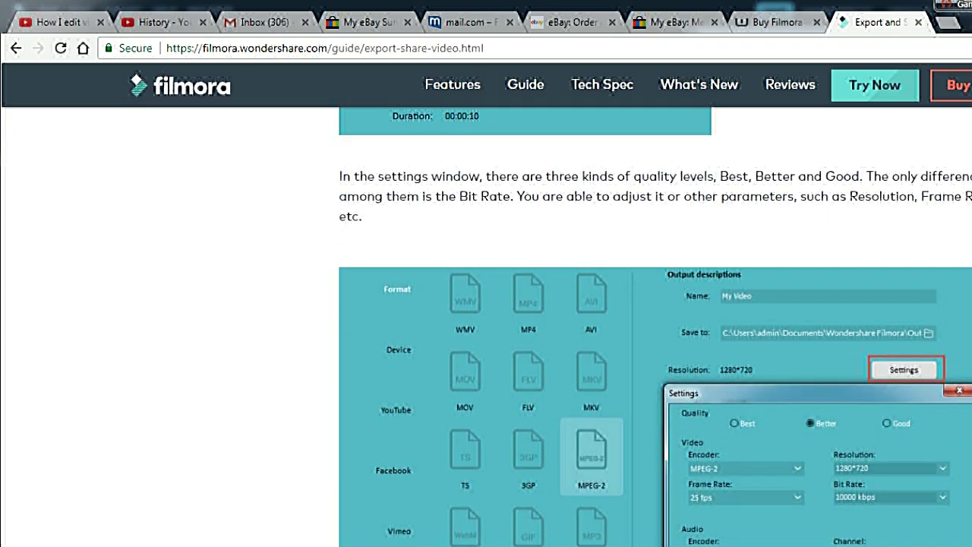
{"action": "scroll", "coordinate": [486, 326], "scroll_direction": "down", "scroll_amount": 4}
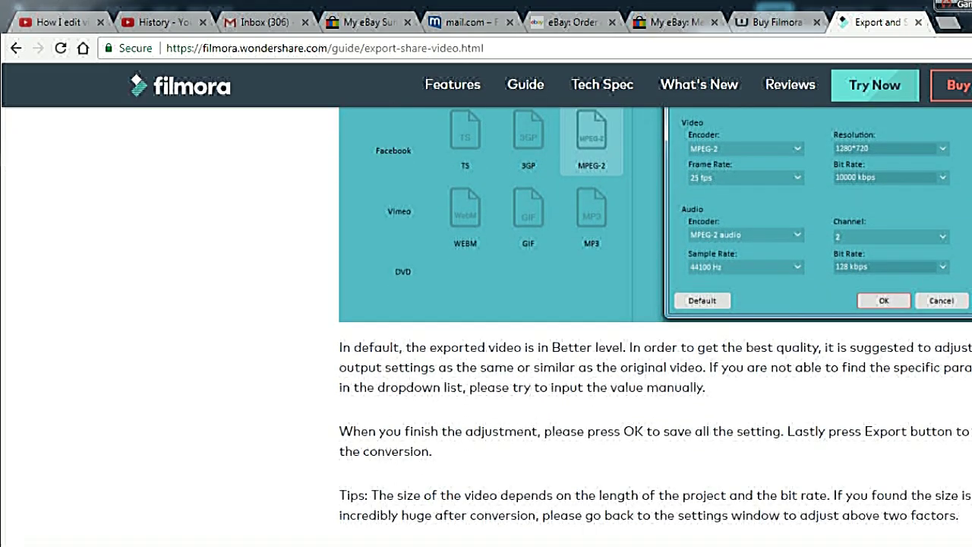
{"action": "scroll", "coordinate": [486, 327], "scroll_direction": "down", "scroll_amount": 4}
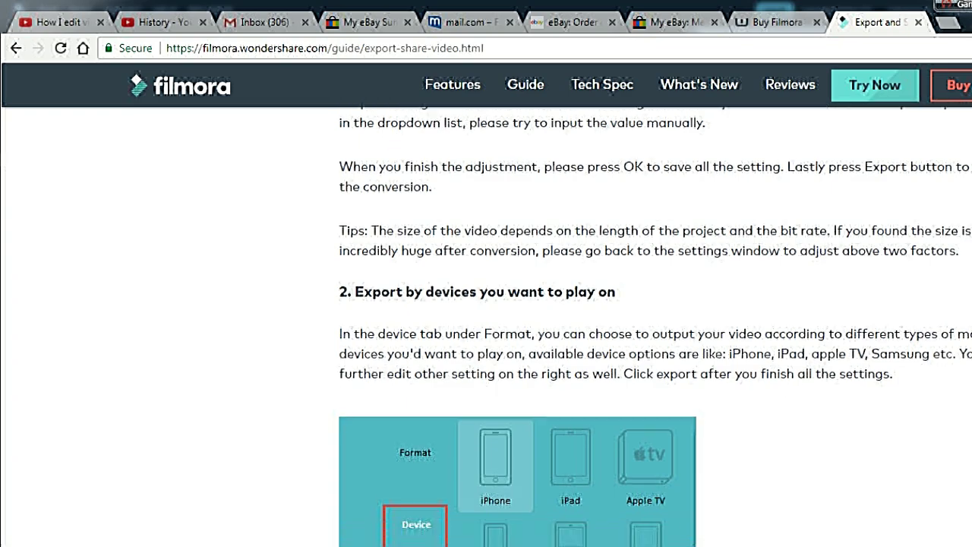
{"action": "scroll", "coordinate": [486, 326], "scroll_direction": "down", "scroll_amount": 5}
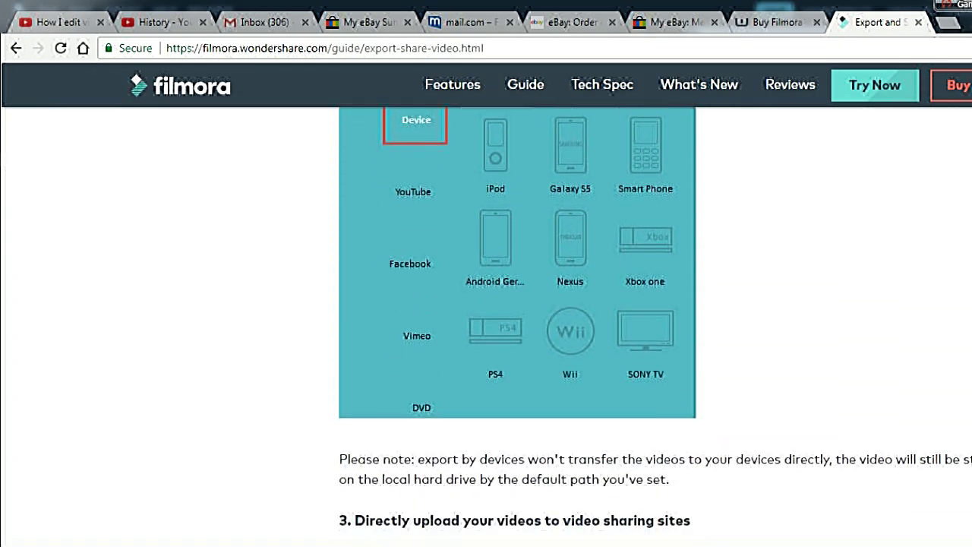
{"action": "scroll", "coordinate": [486, 326], "scroll_direction": "down", "scroll_amount": 3}
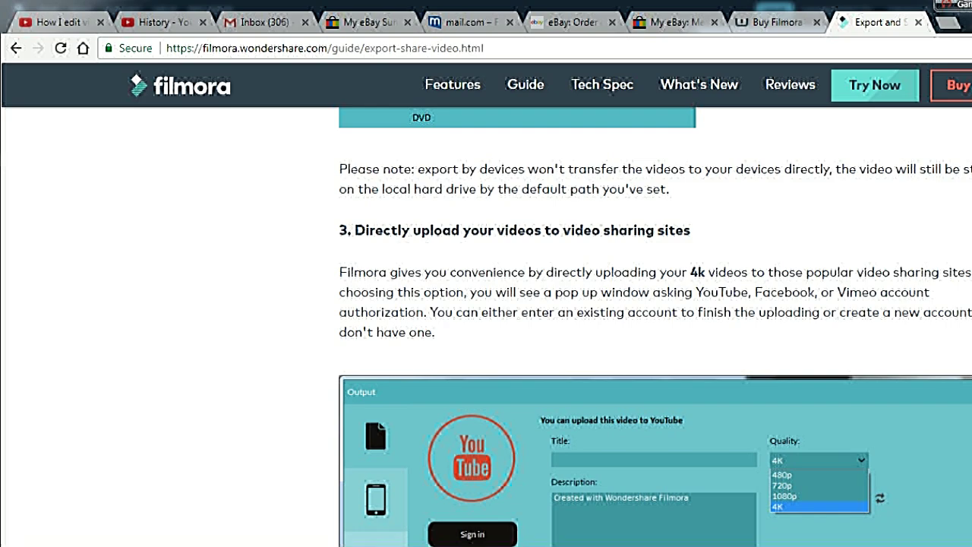
{"action": "scroll", "coordinate": [655, 326], "scroll_direction": "down", "scroll_amount": 5}
{"action": "scroll", "coordinate": [655, 327], "scroll_direction": "down", "scroll_amount": 4}
{"action": "scroll", "coordinate": [656, 326], "scroll_direction": "down", "scroll_amount": 5}
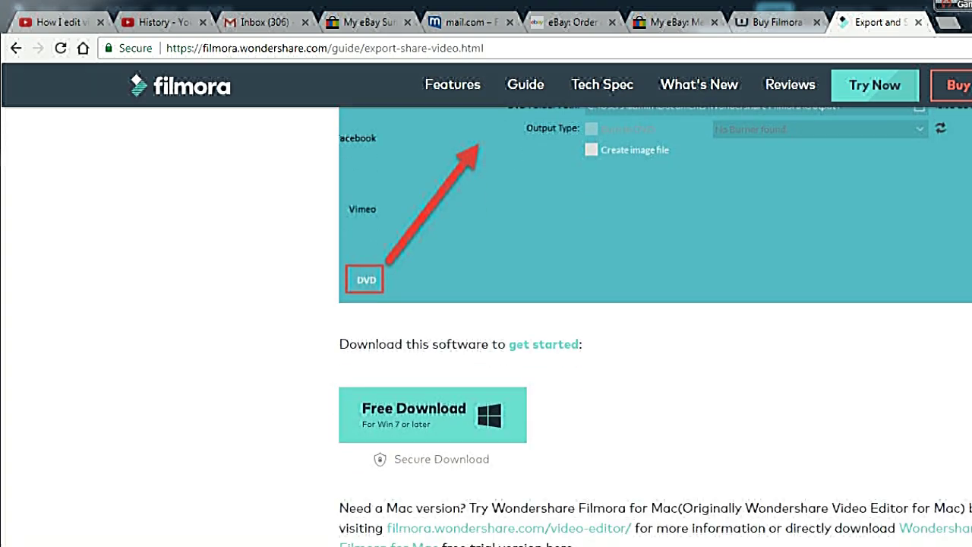
{"action": "scroll", "coordinate": [656, 327], "scroll_direction": "down", "scroll_amount": 5}
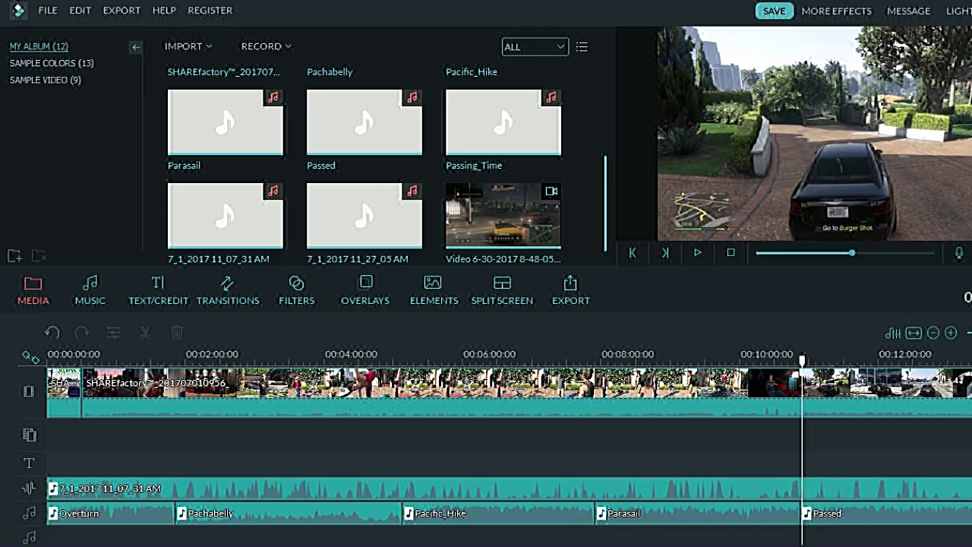
Open the YouTube upload form, keep Film & Animation as the category, and focus Tags.
{"action": "mouse_move", "coordinate": [503, 216]}
{"action": "left_click", "coordinate": [121, 10]}
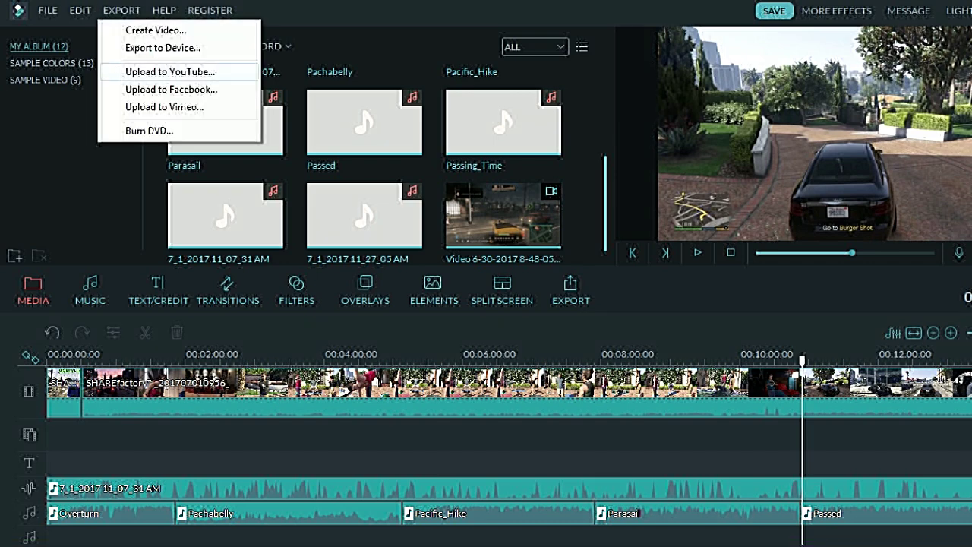
{"action": "left_click", "coordinate": [170, 72]}
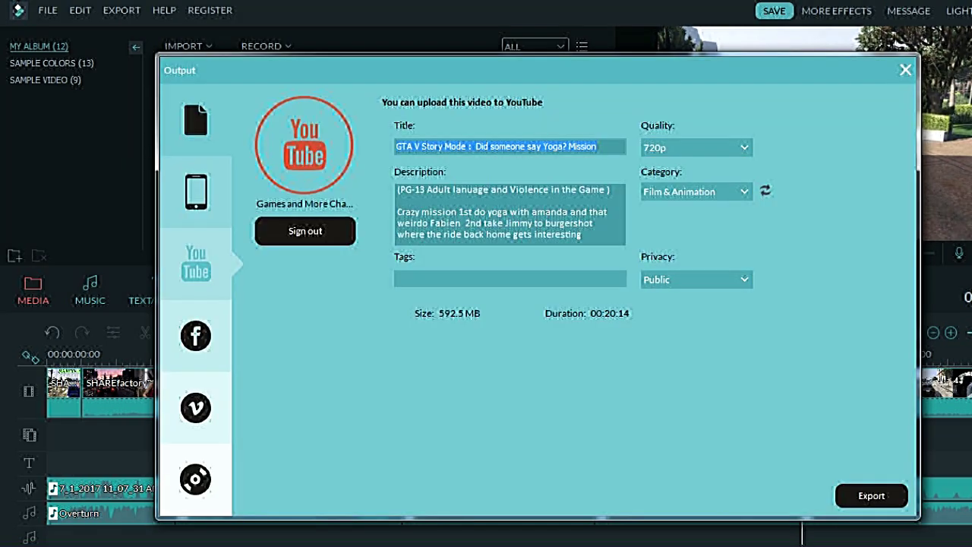
{"action": "left_click", "coordinate": [696, 192]}
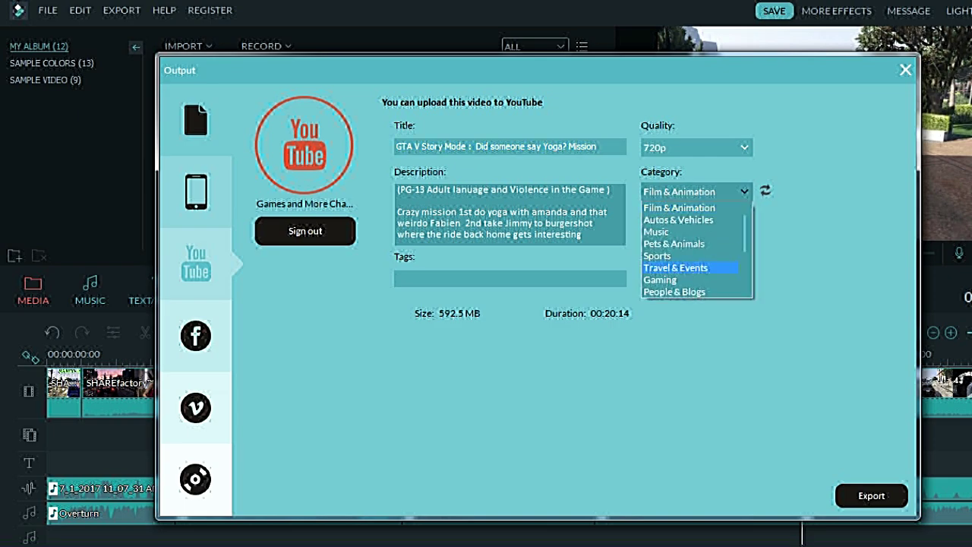
{"action": "scroll", "coordinate": [695, 249], "scroll_direction": "down", "scroll_amount": 5}
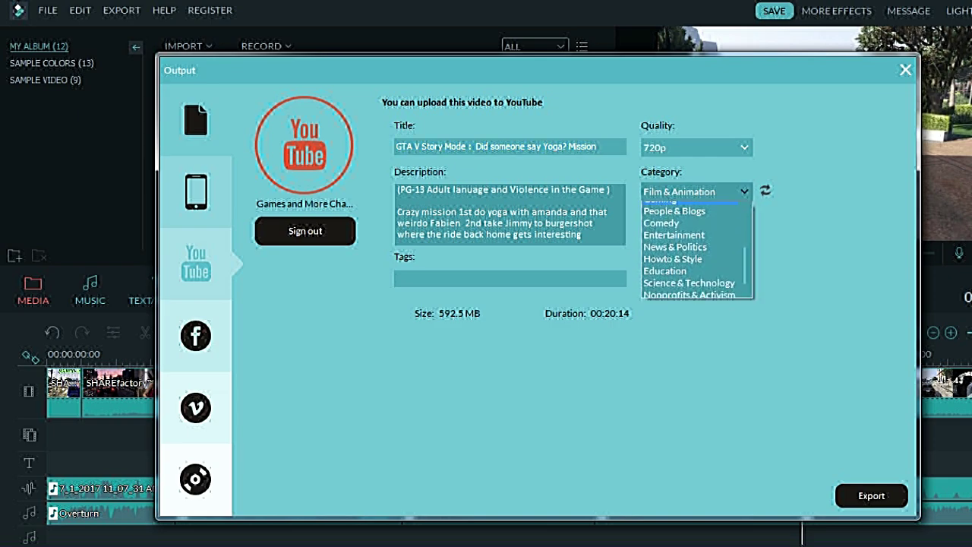
{"action": "scroll", "coordinate": [695, 249], "scroll_direction": "up", "scroll_amount": 5}
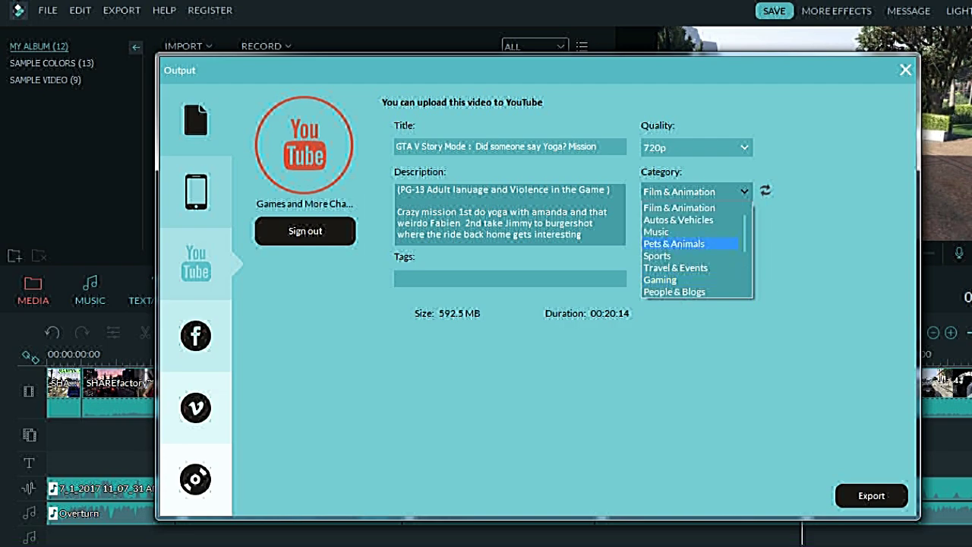
{"action": "key", "text": "Escape"}
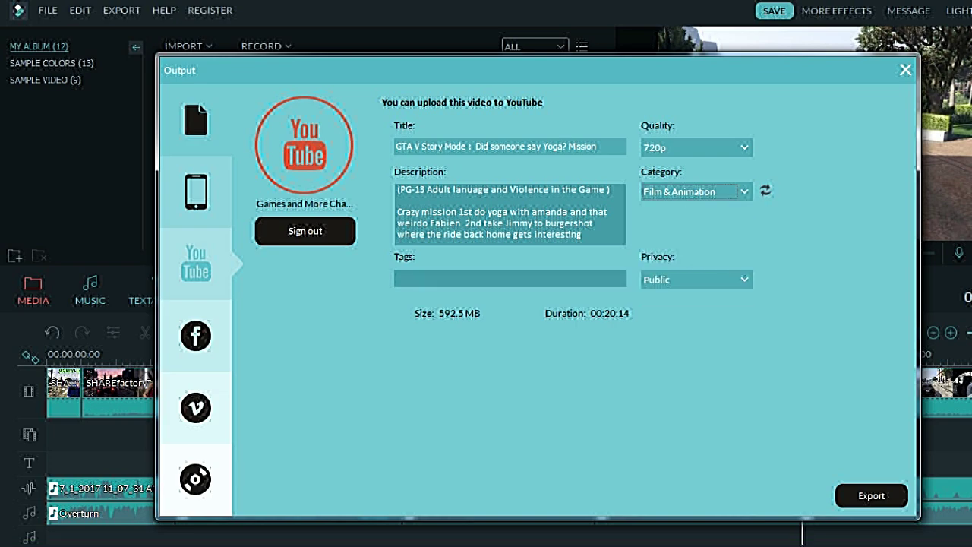
{"action": "left_click", "coordinate": [510, 279]}
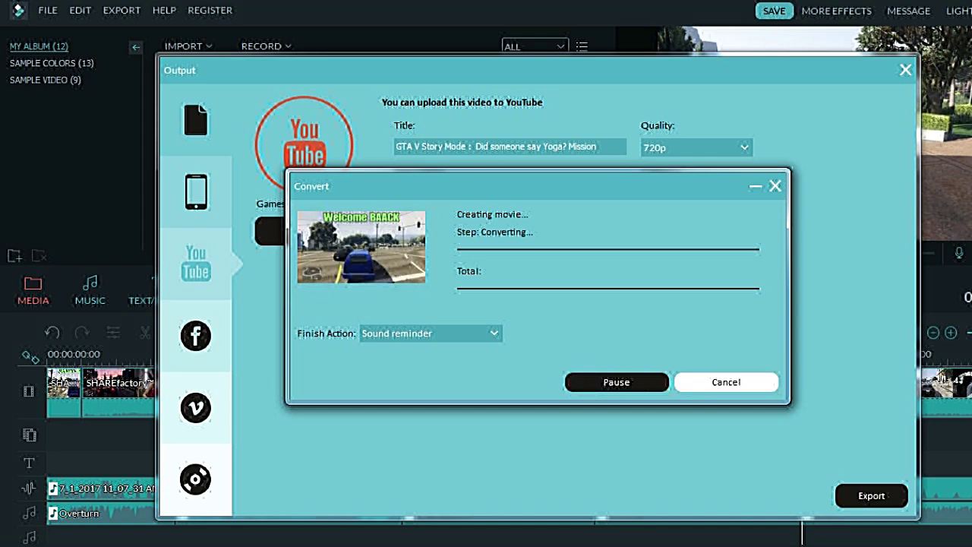
Cancel the running YouTube conversion, confirm the abort, and close the upload window.
{"action": "left_click", "coordinate": [726, 382]}
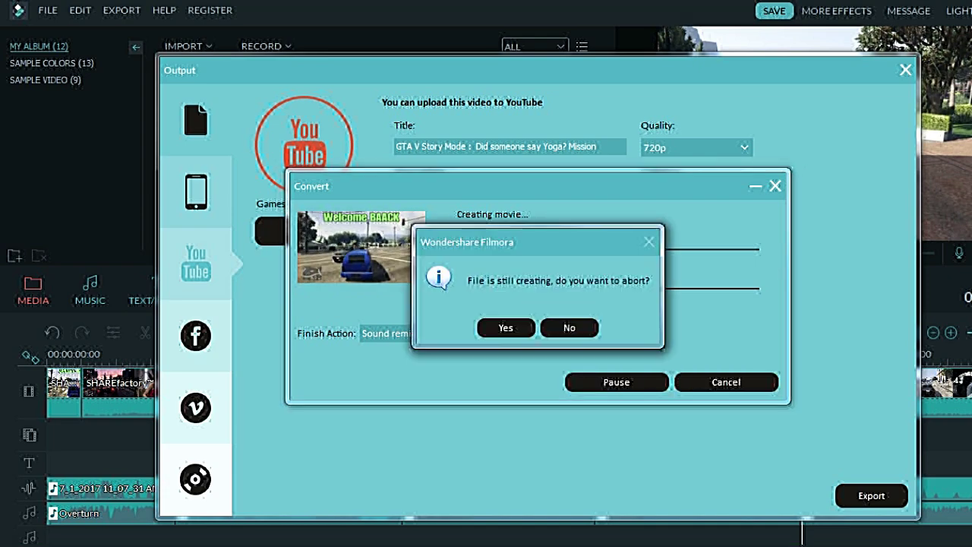
{"action": "left_click", "coordinate": [506, 327]}
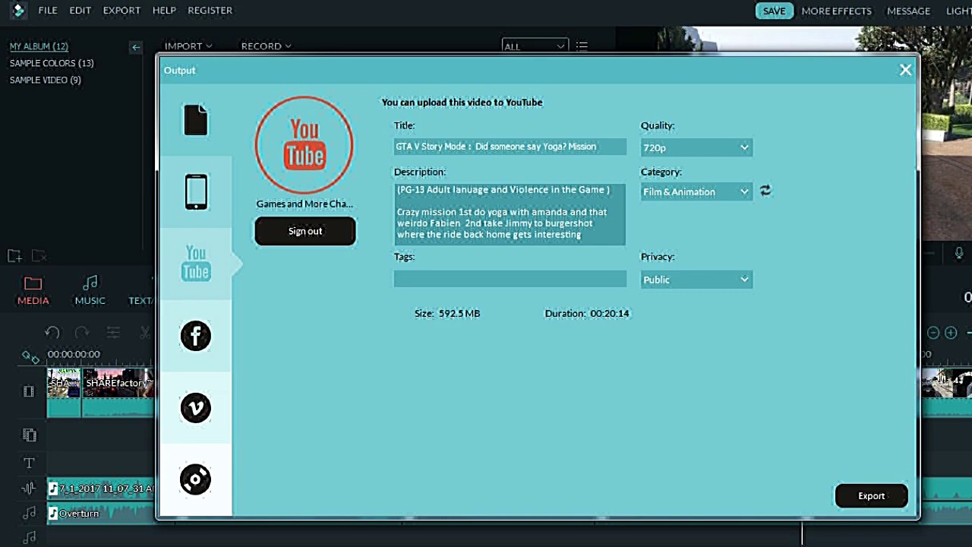
{"action": "left_click", "coordinate": [906, 70]}
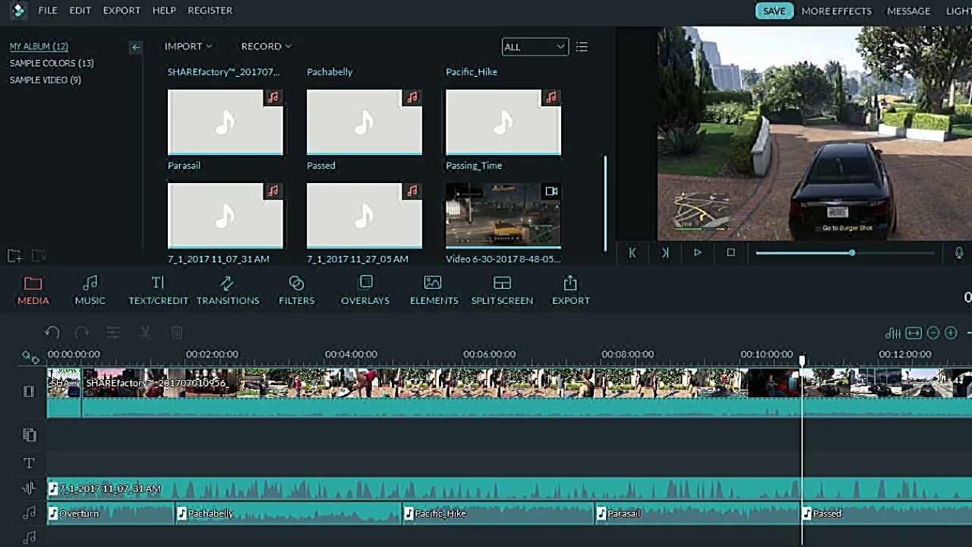